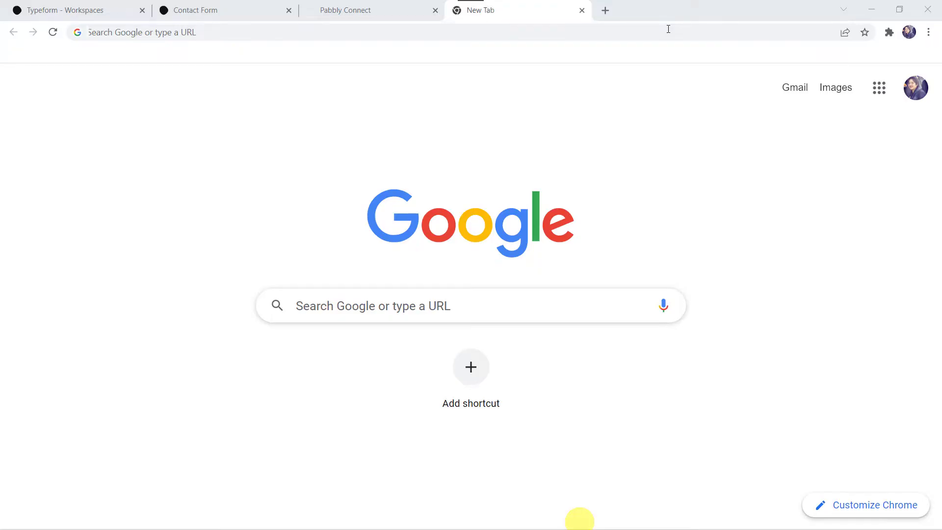
Step: Open the Pabbly Connect dashboard from pabbly.com via Products, Sign In and the apps list
text(pabbly)
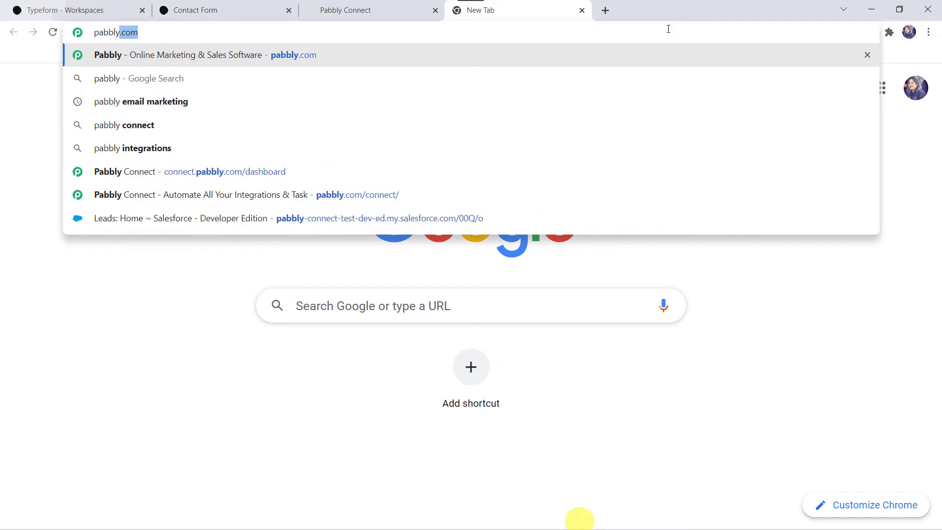
key(Return)
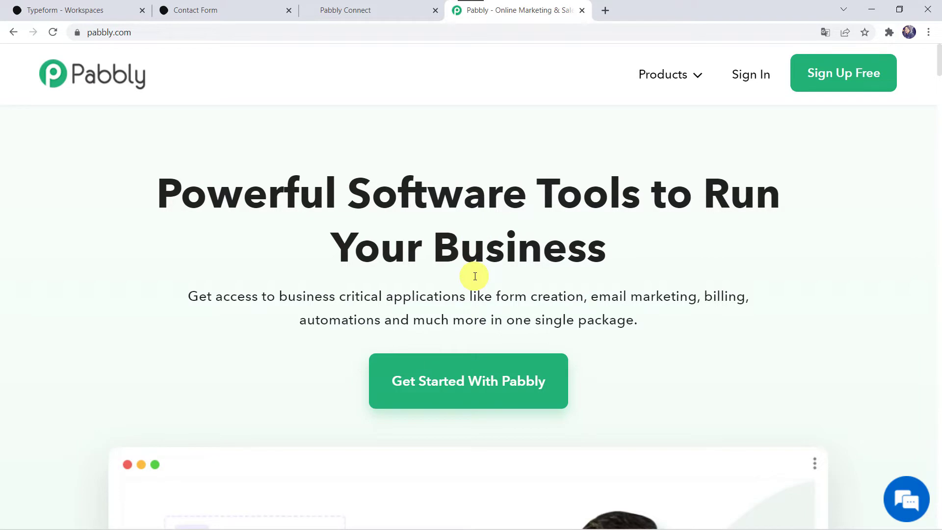
mouse_move(656, 75)
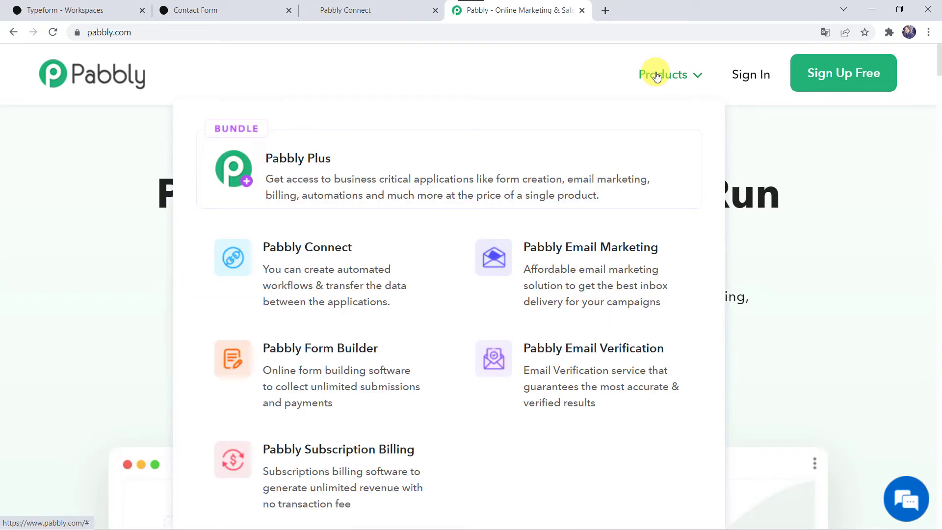
click(332, 265)
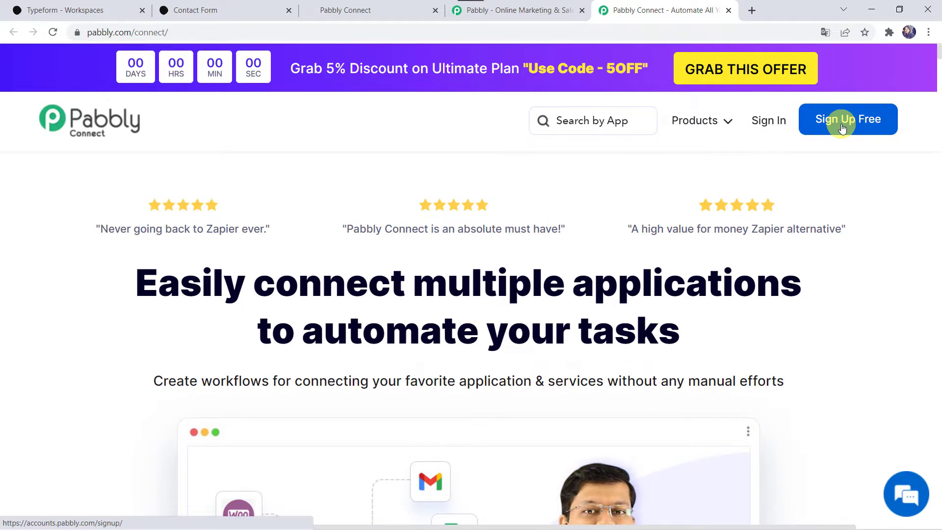
click(764, 121)
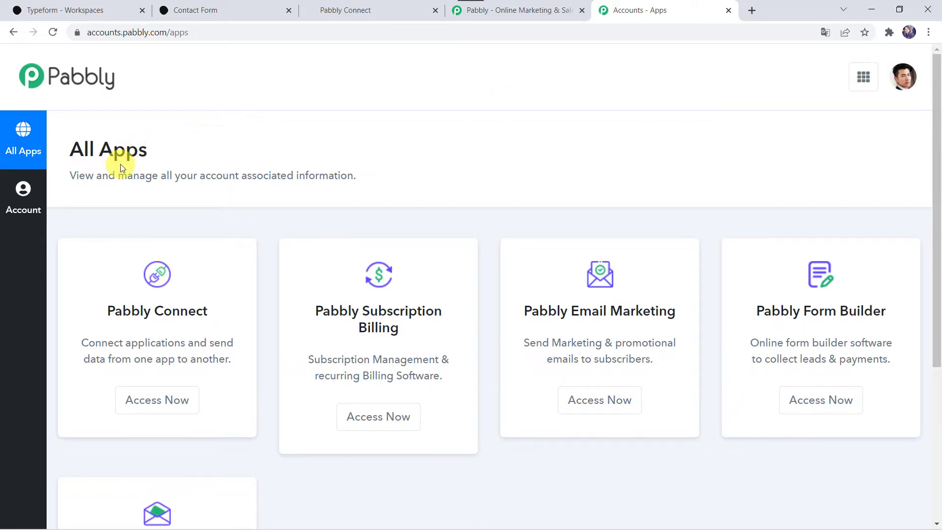
click(172, 400)
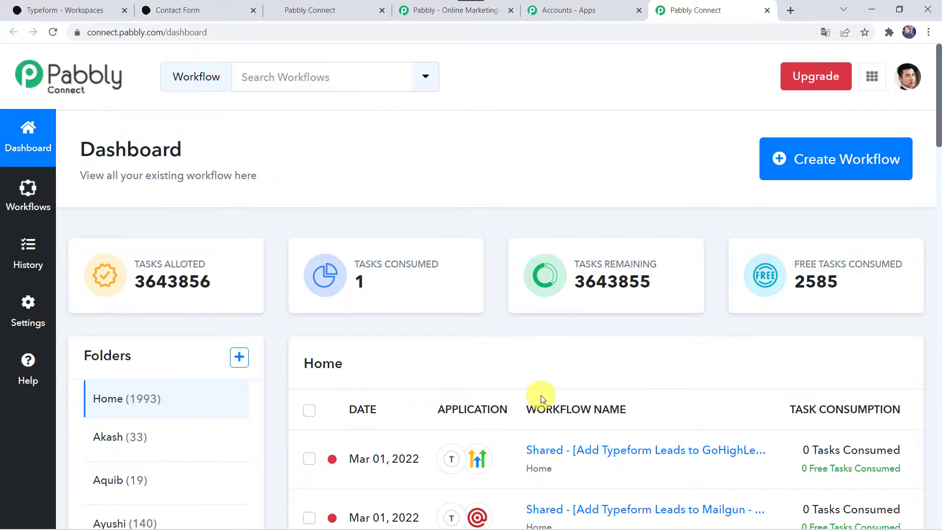
scroll(542, 395, down, 8)
scroll(543, 395, up, 8)
Step: Create a workflow named 'Add Typeform Leads to GoHighLevel CRM' by pasting in the name
click(827, 168)
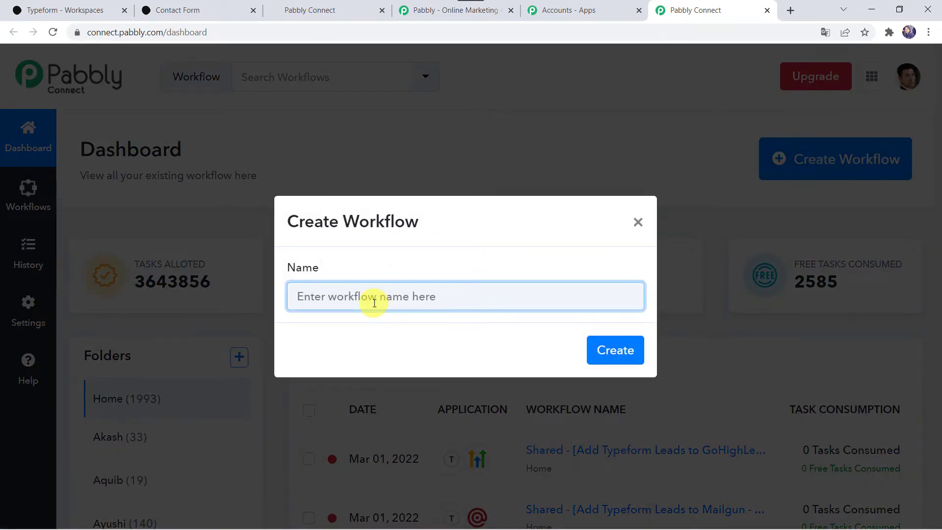
text(Add Typeform Leads to GoHighLevel CRM)
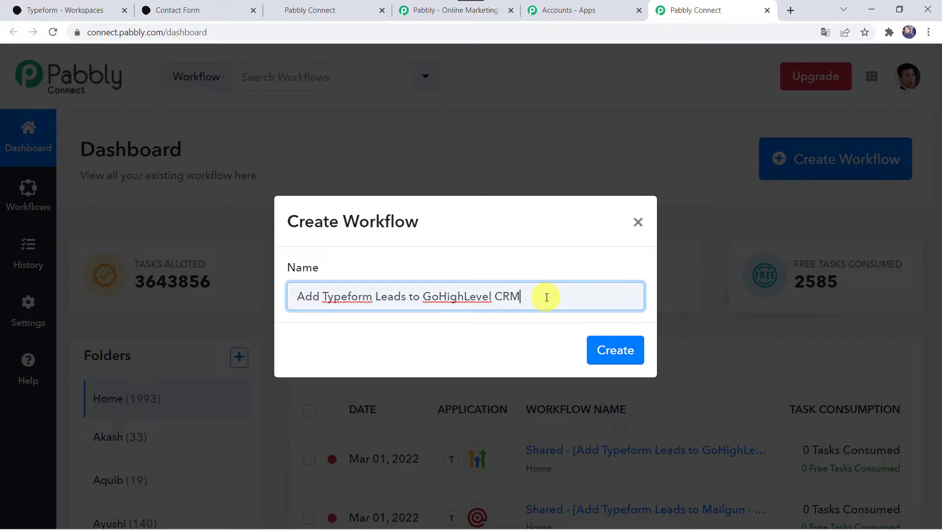
click(622, 351)
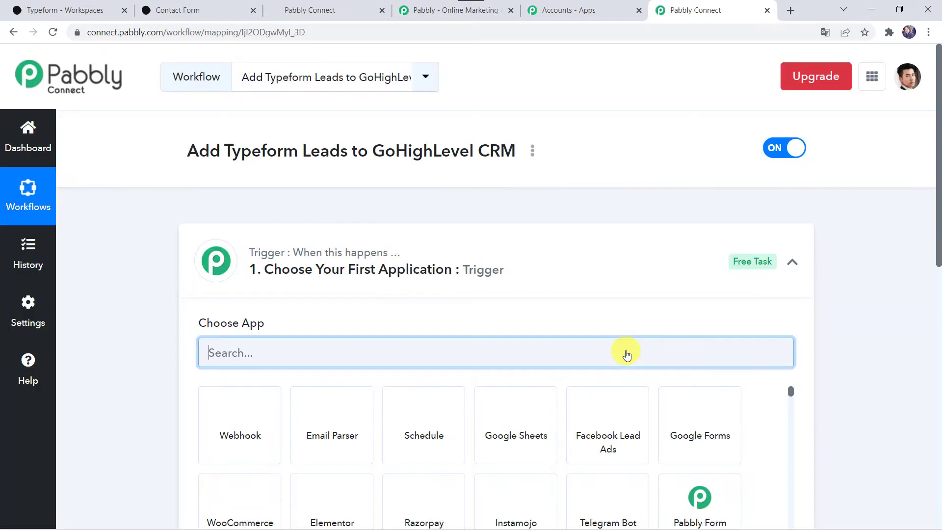
Step: Search for and select Typeform as the trigger app
click(507, 275)
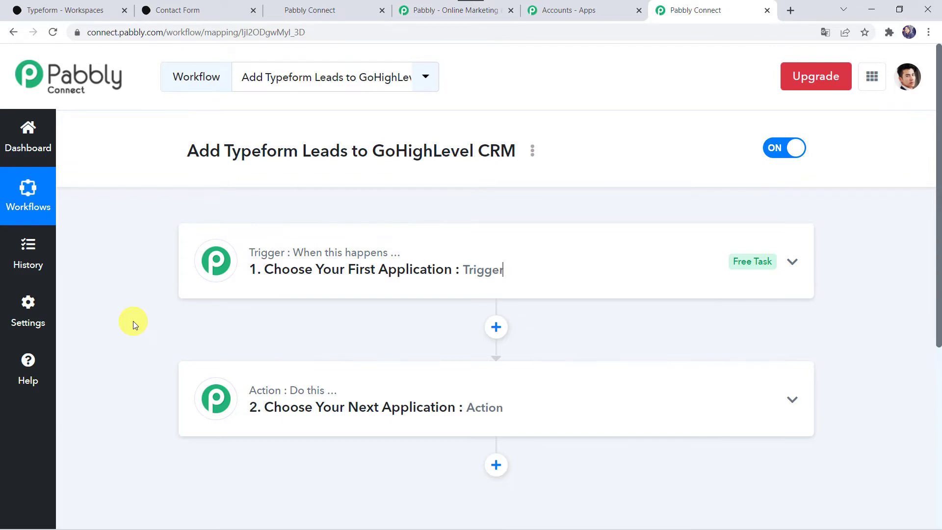
click(452, 271)
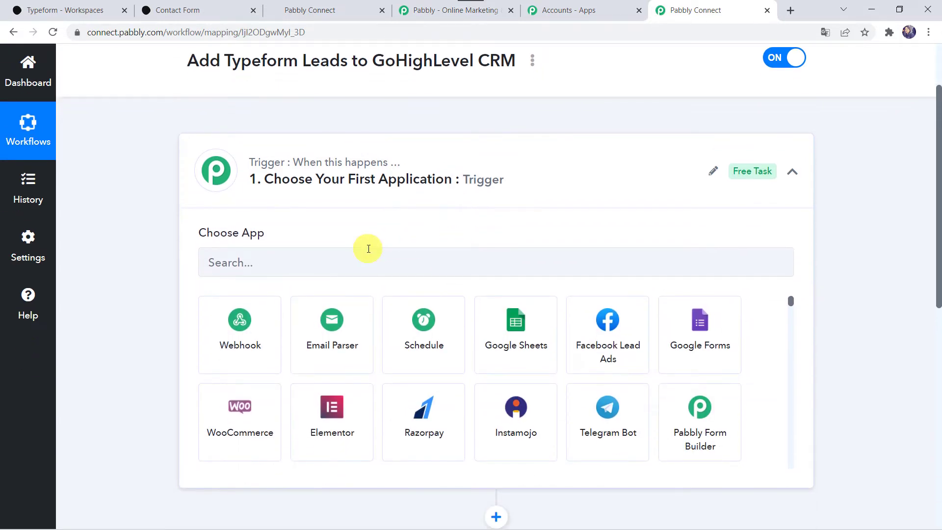
click(368, 248)
text(ty)
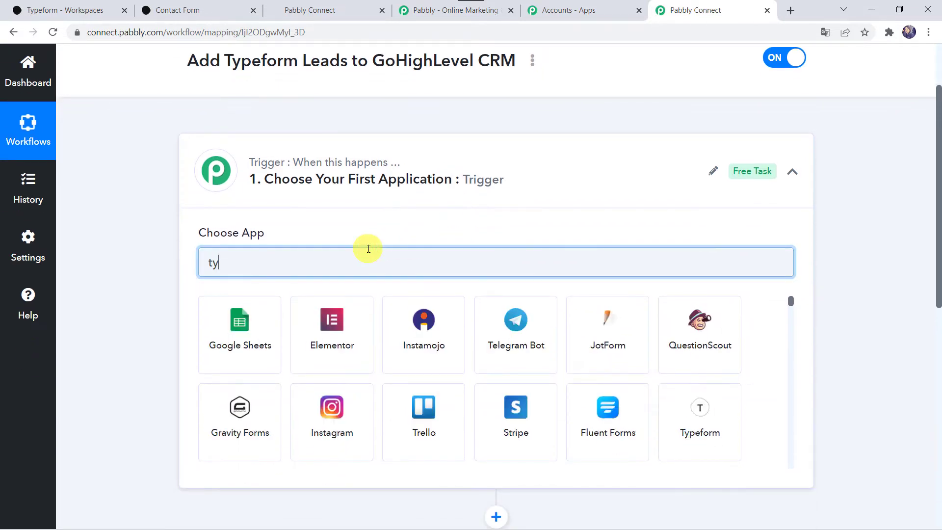
text(pe)
click(248, 326)
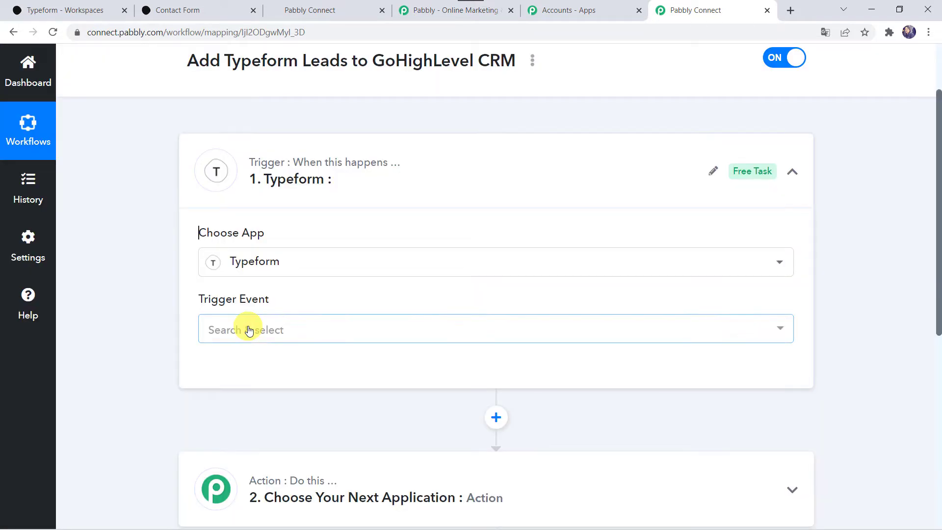
Step: Choose New Entry as the trigger event and start adding a new Typeform connection
click(248, 328)
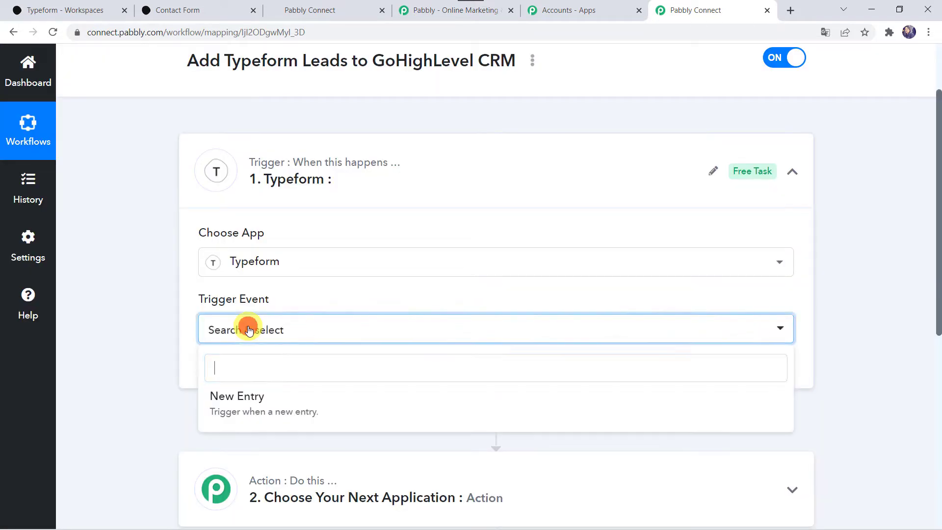
click(245, 404)
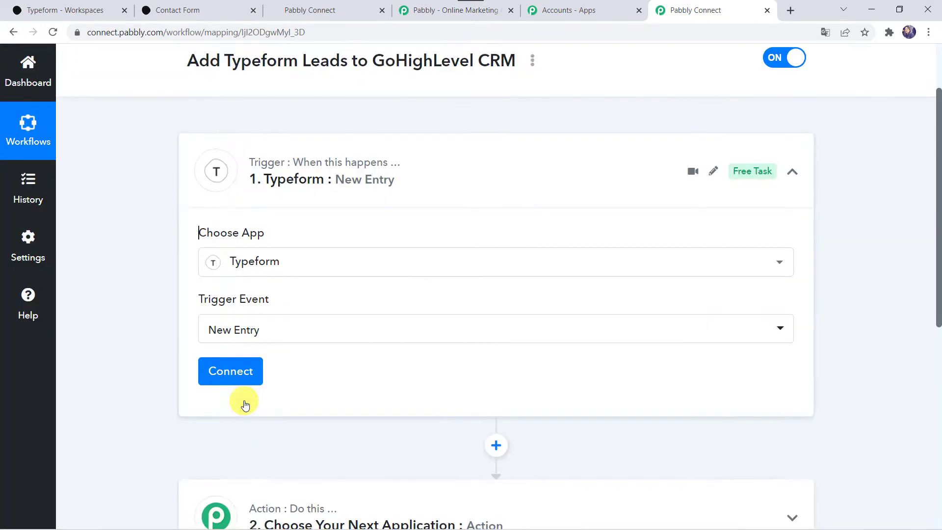
click(246, 316)
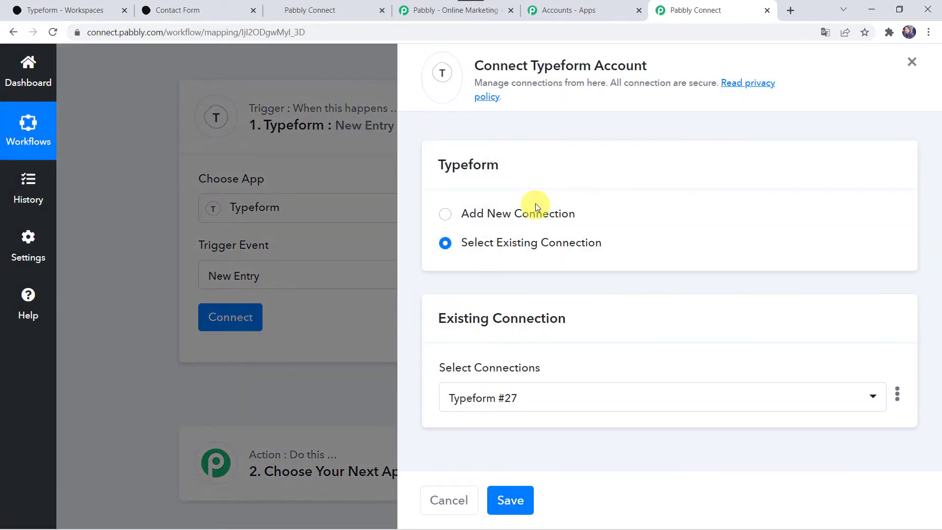
click(492, 212)
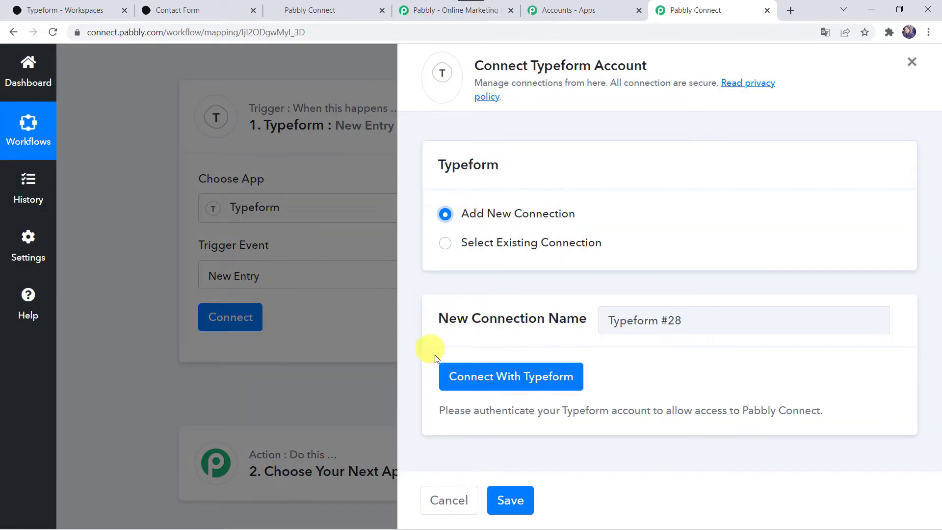
Step: Accept Pabbly Connect's access in the Typeform authorization popup, keeping Contact Form as the form
click(519, 385)
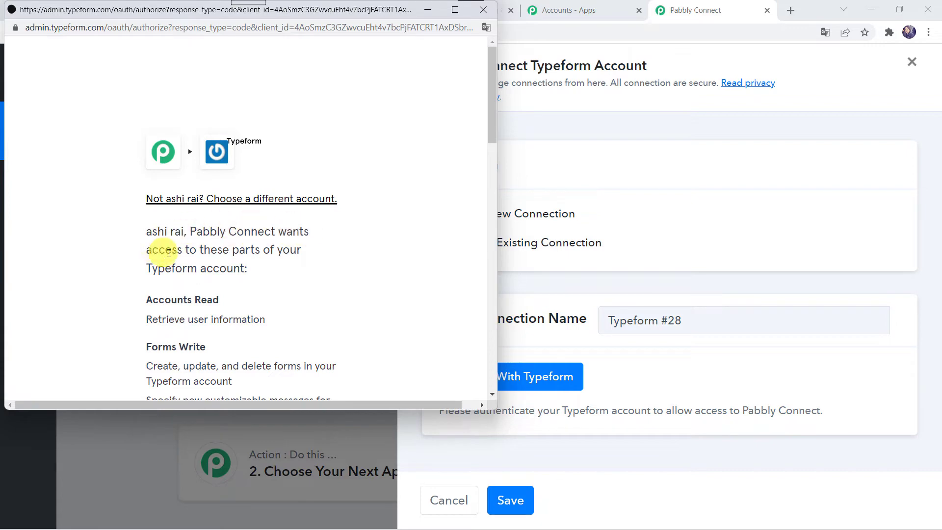
scroll(260, 274, down, 5)
scroll(260, 273, down, 10)
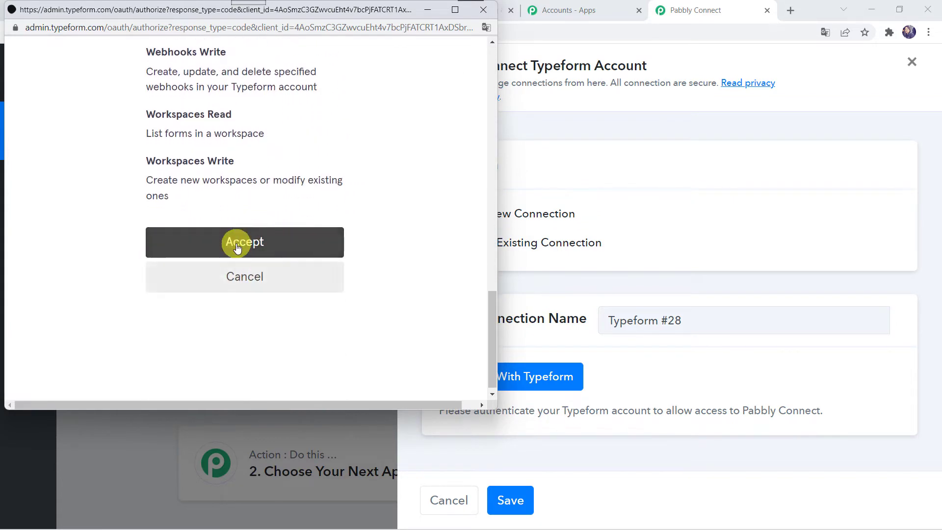
click(252, 248)
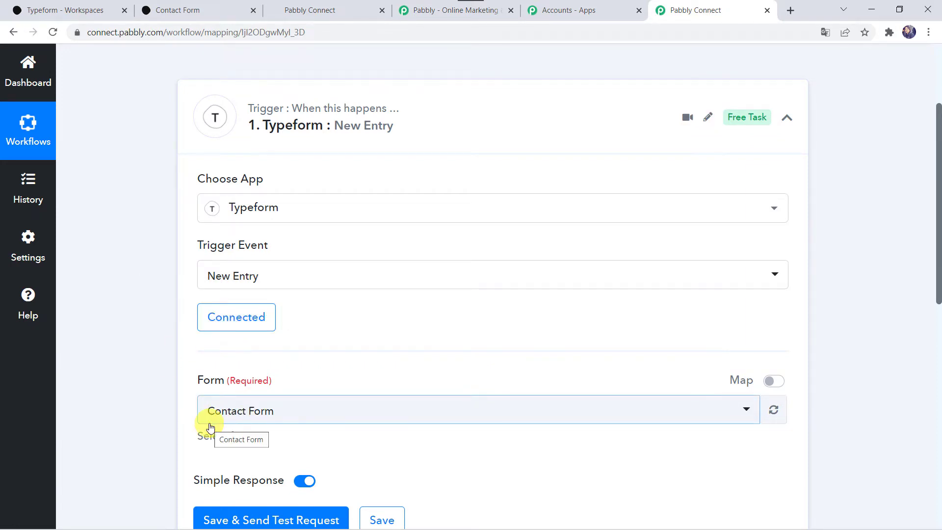
Step: Open Typeform's Contact Form, view its Share page, and switch to the live form tab
click(68, 5)
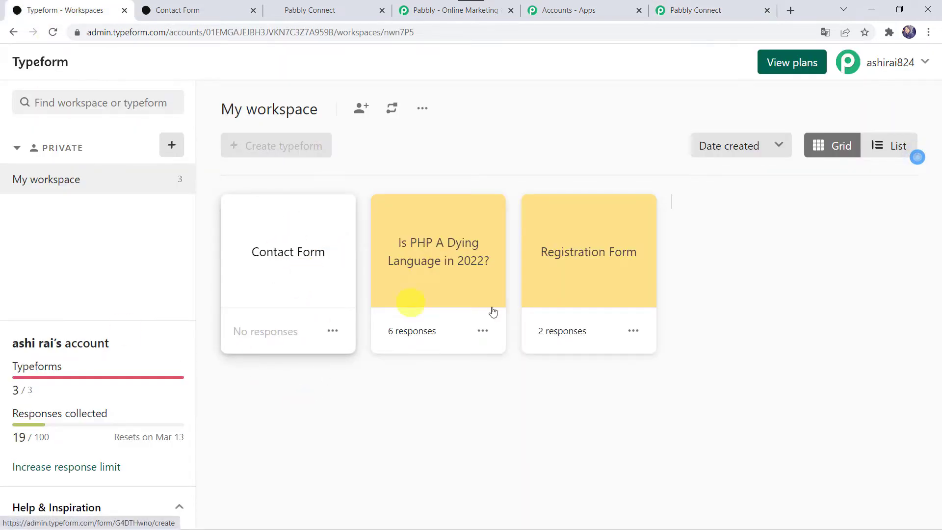
click(295, 258)
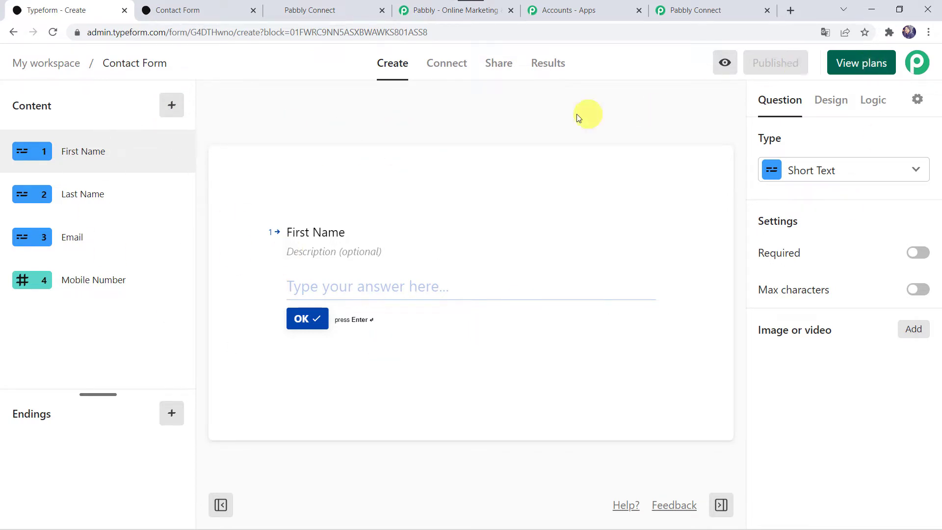
click(497, 71)
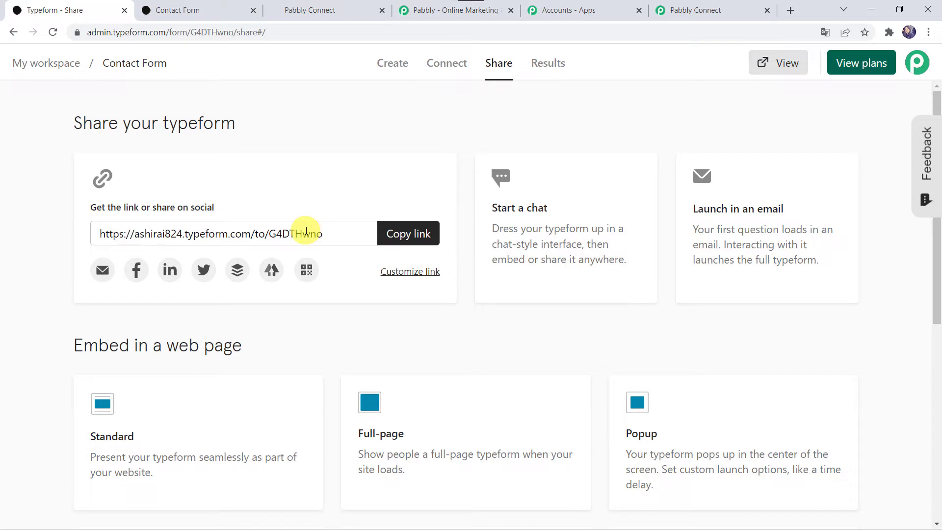
click(186, 9)
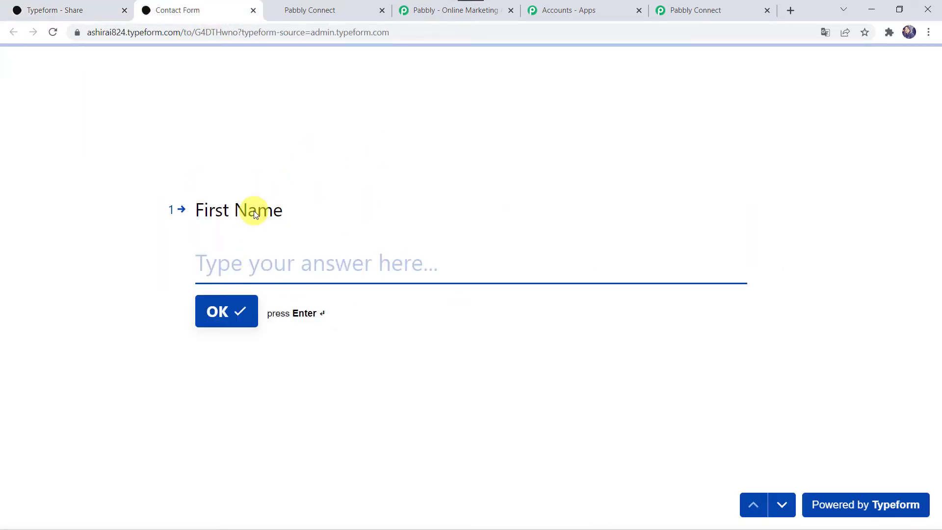
Step: Select Contact Form in the trigger's Form dropdown and choose Save & Send Test Request
click(697, 11)
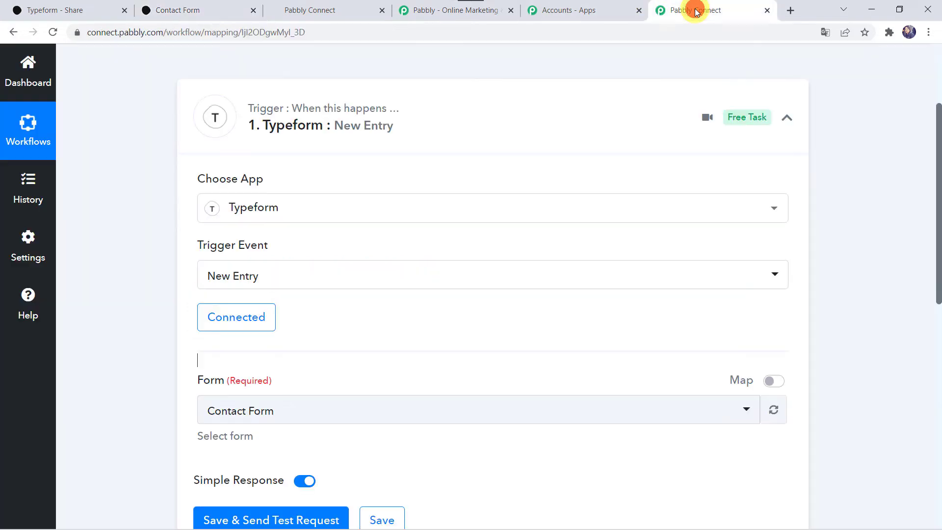
scroll(127, 379, down, 4)
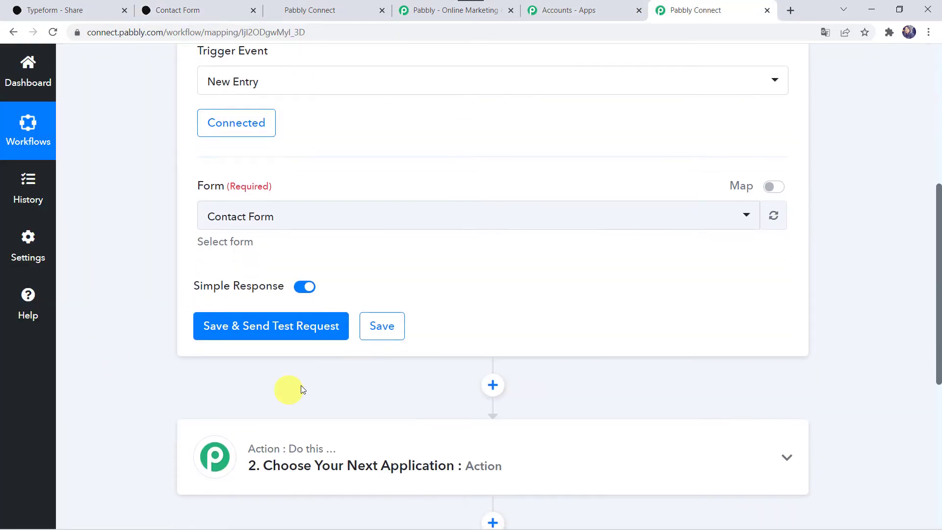
click(385, 218)
click(284, 289)
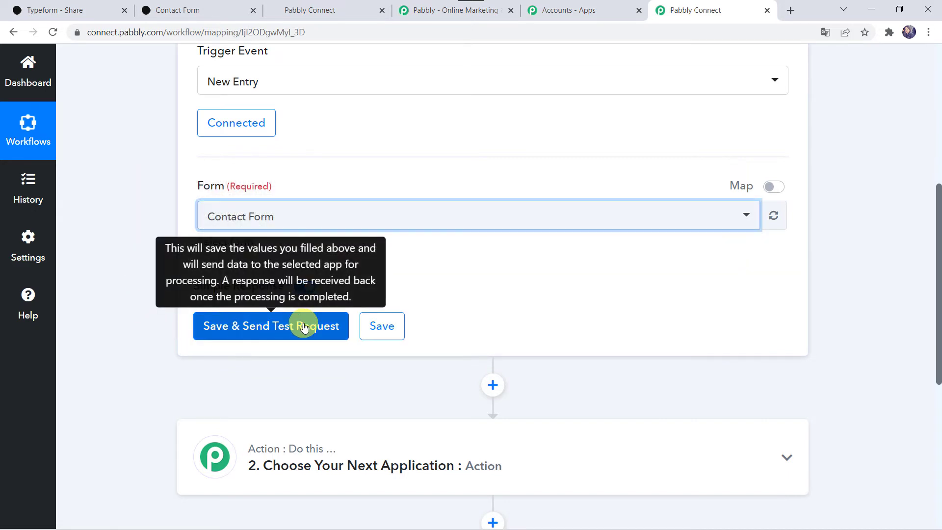
click(304, 327)
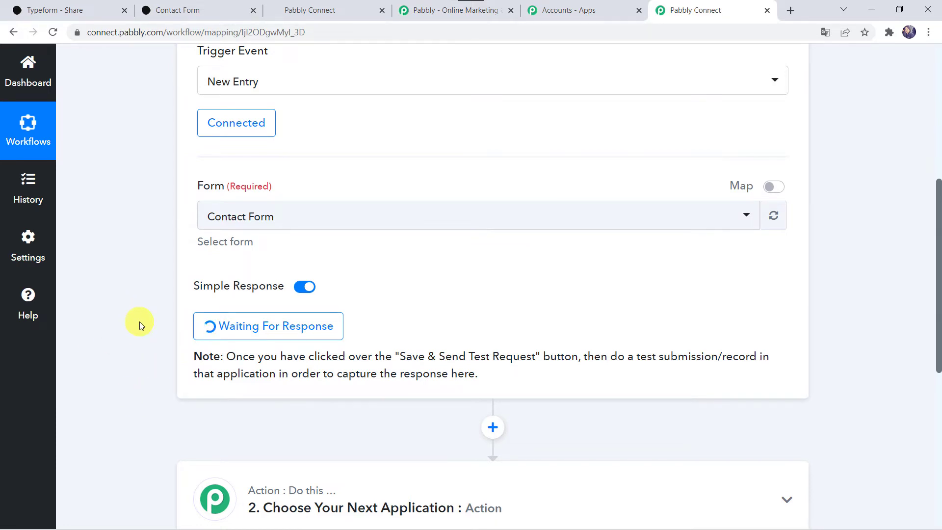
click(186, 13)
Step: Answer the First Name, Last Name, Email and Mobile Number questions with test values, then submit
click(248, 260)
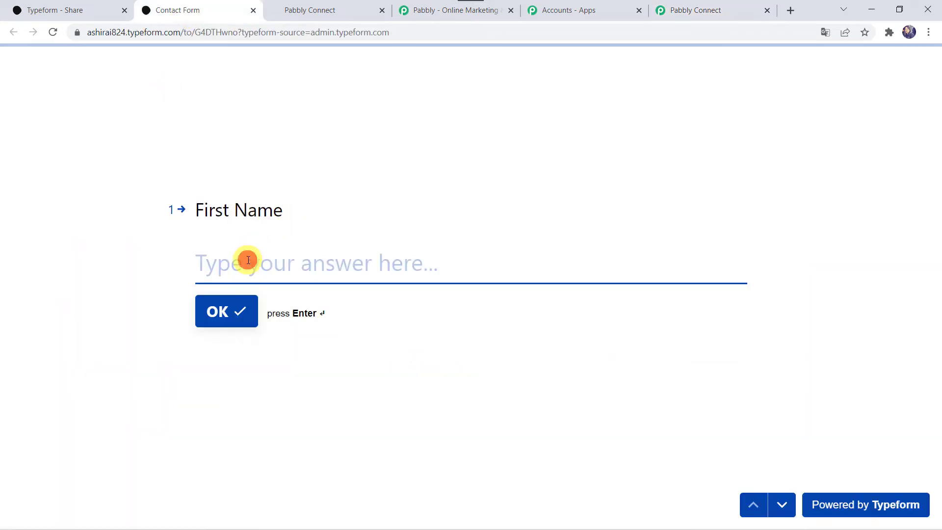
text(Adam)
key(Return)
text(Smith)
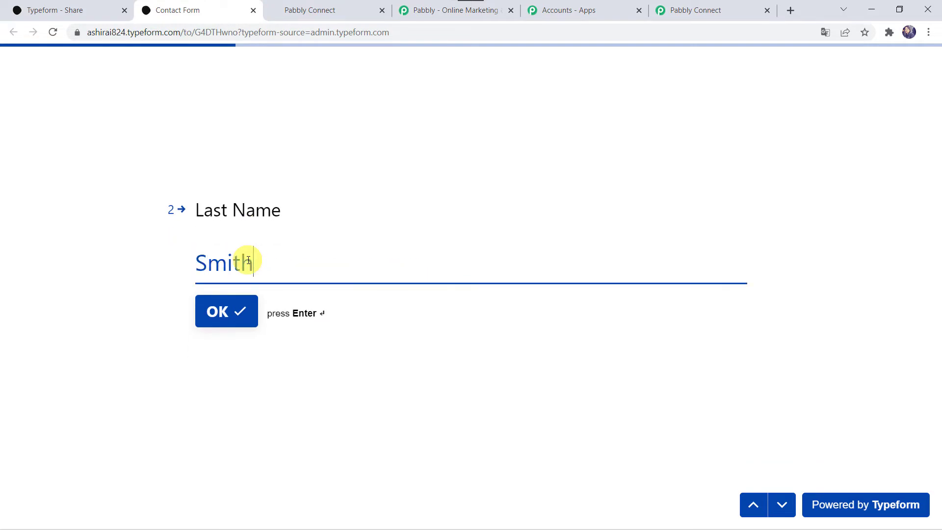
key(Return)
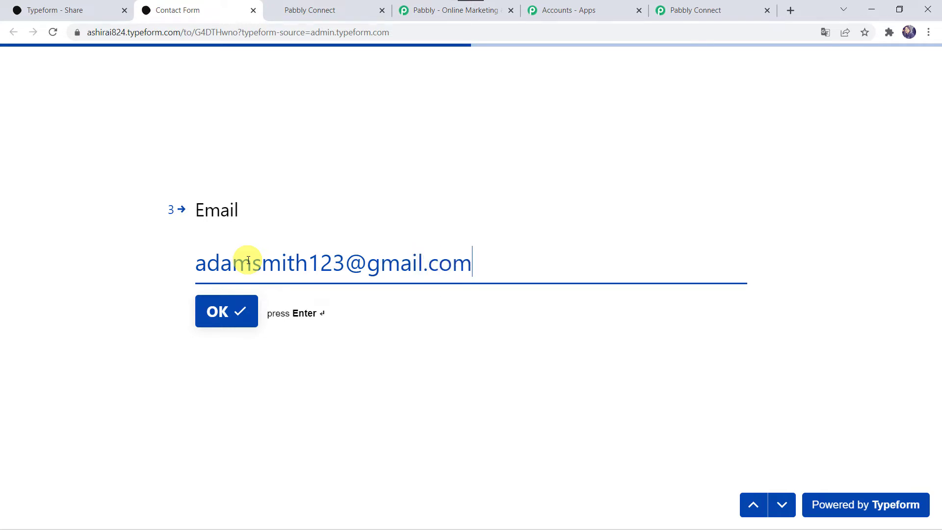
key(Return)
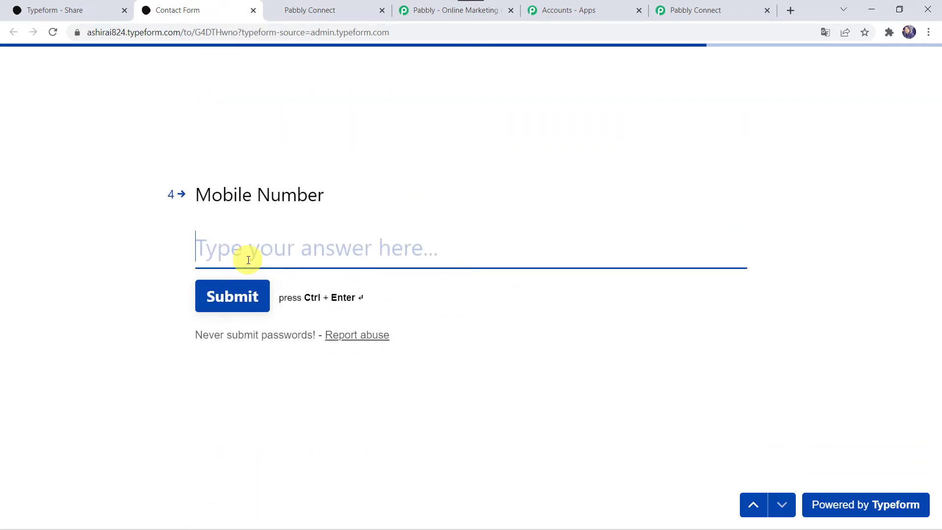
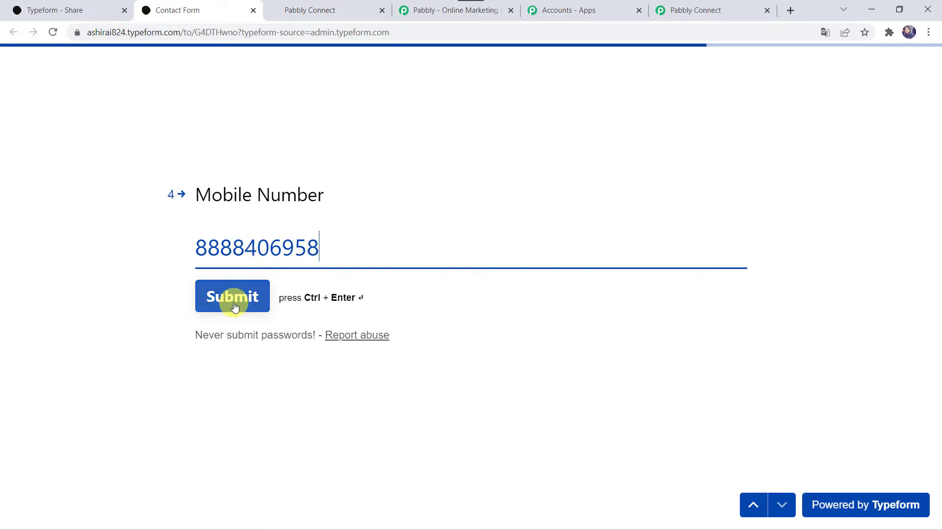
click(233, 303)
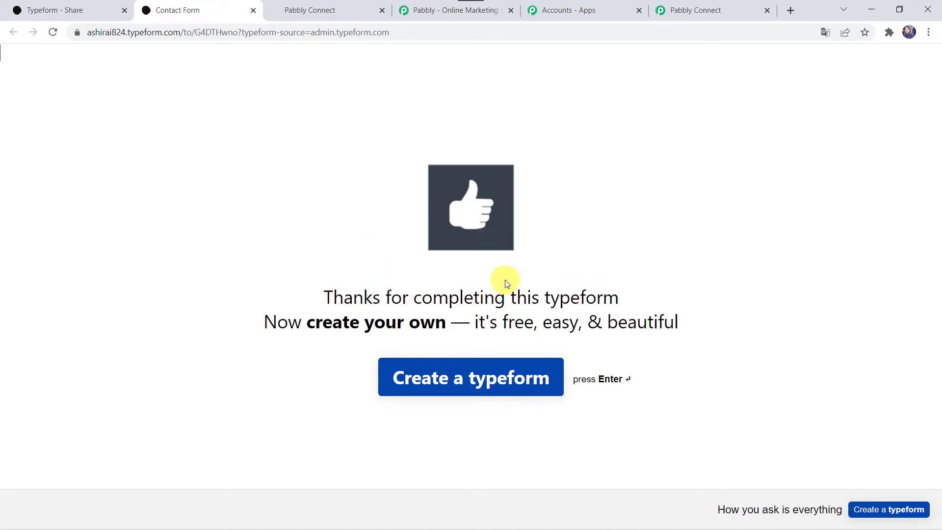
Step: Scroll through Pabbly Connect's Response Received data to check the name, email and mobile fields
click(694, 13)
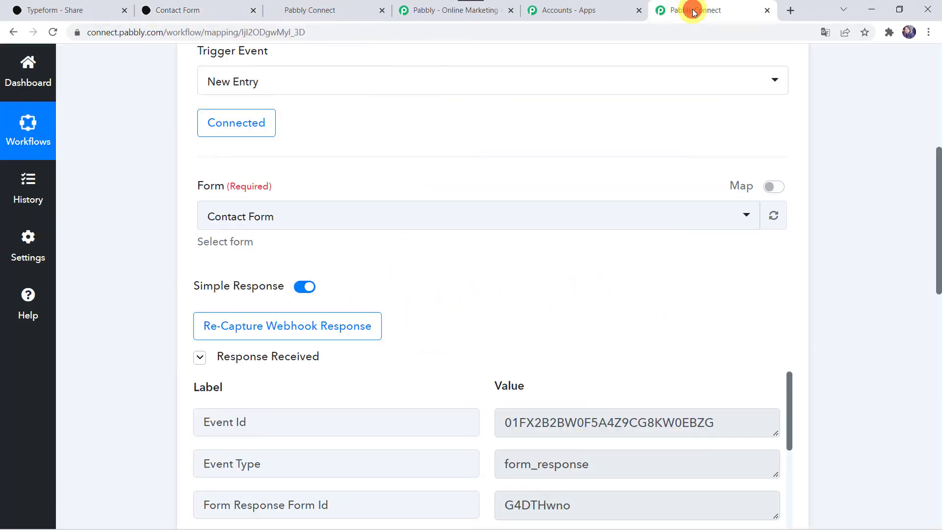
scroll(122, 436, down, 4)
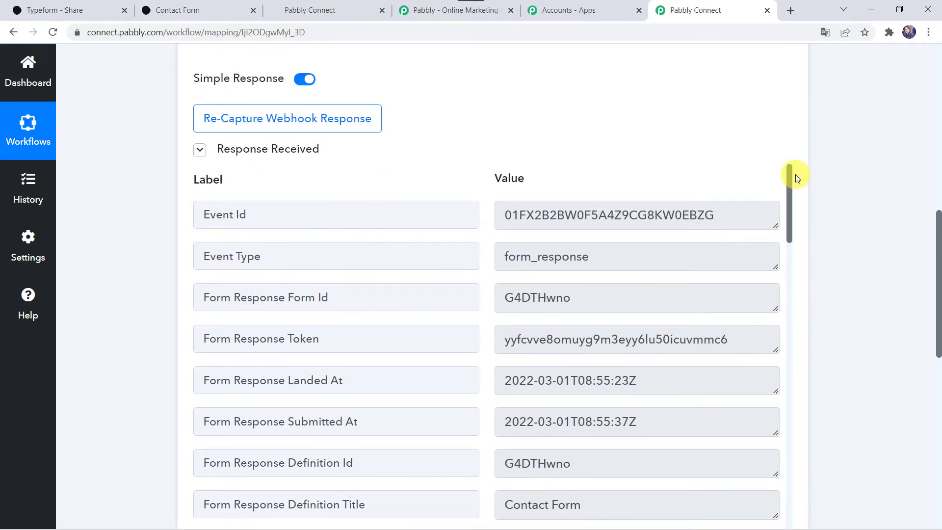
drag(788, 173, 796, 380)
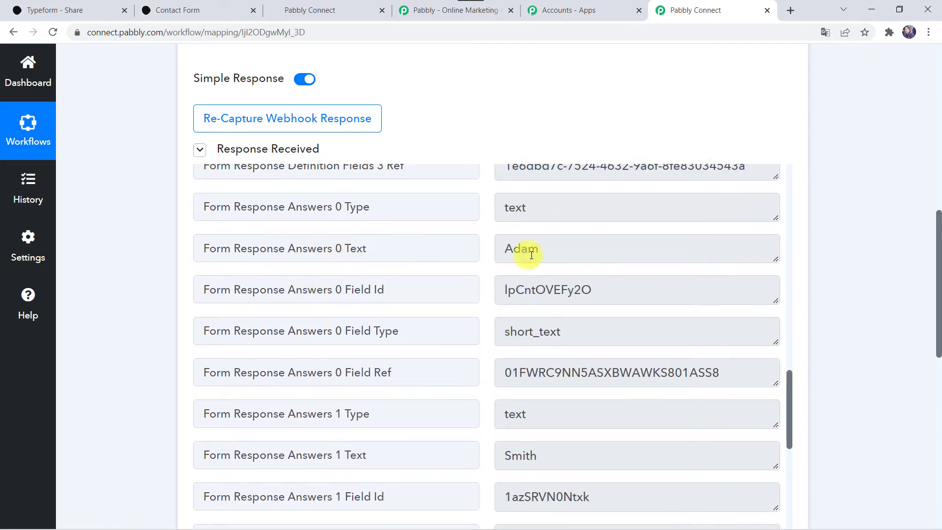
scroll(529, 461, down, 8)
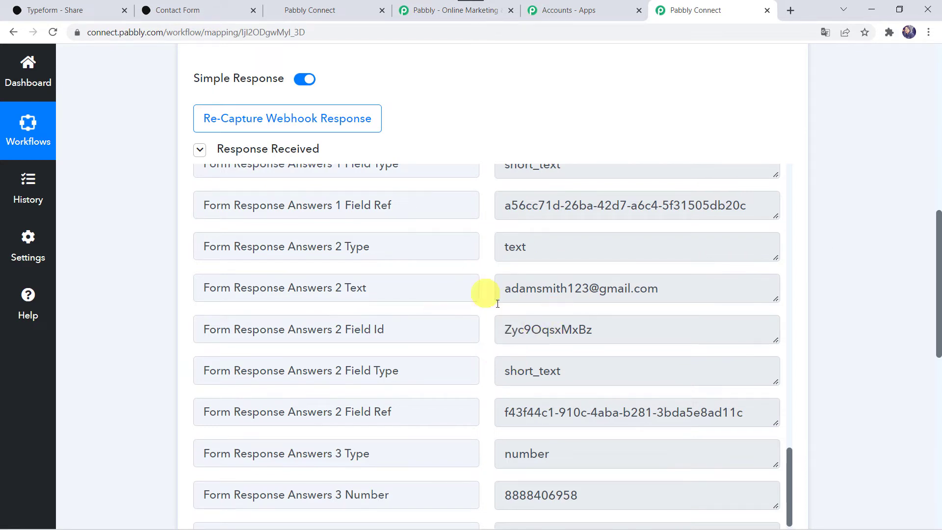
scroll(121, 420, down, 10)
Step: Search 'High' and pick HighLevel as the action step's app
click(459, 222)
click(320, 214)
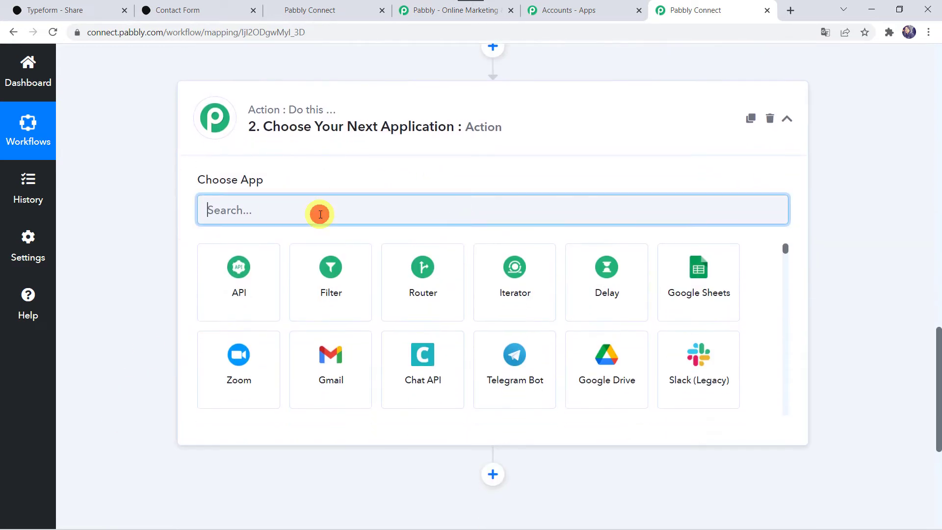
text(High)
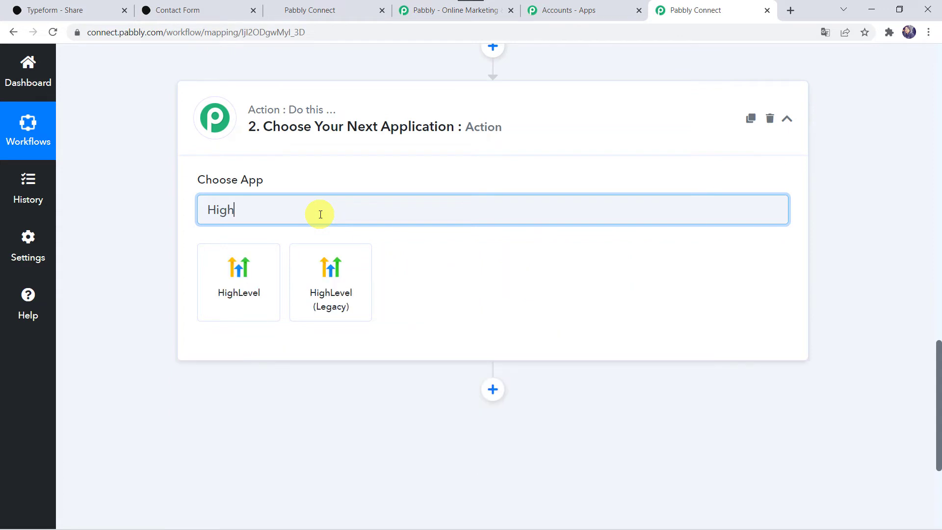
click(237, 305)
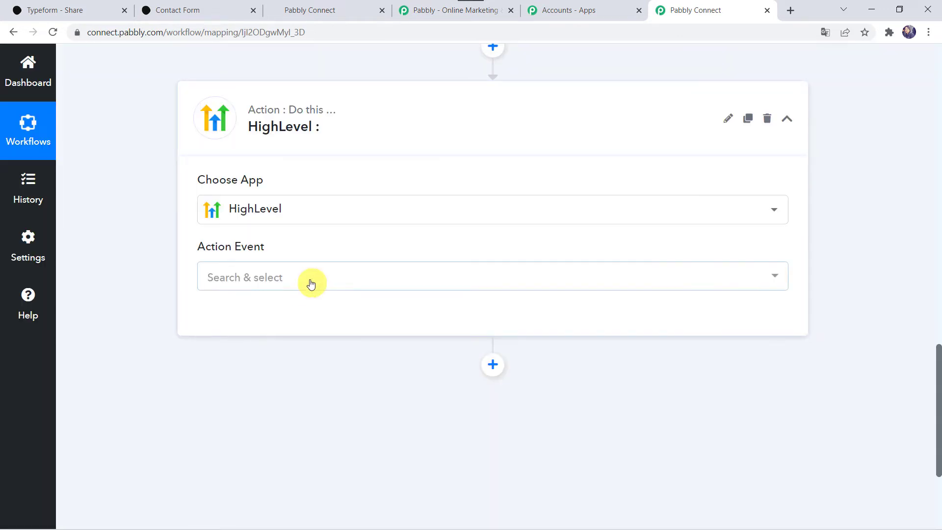
Step: Choose Create Contact as the HighLevel action event and start connecting an account
click(267, 281)
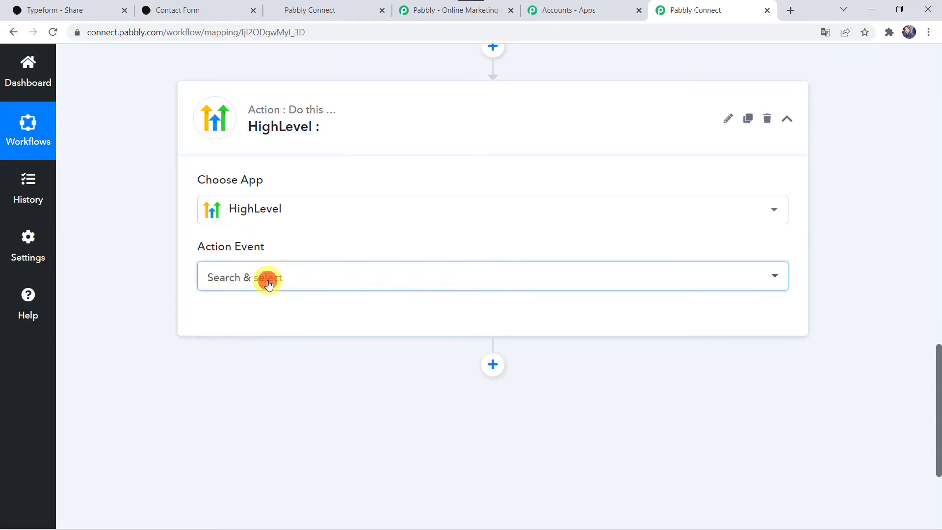
click(246, 395)
click(244, 320)
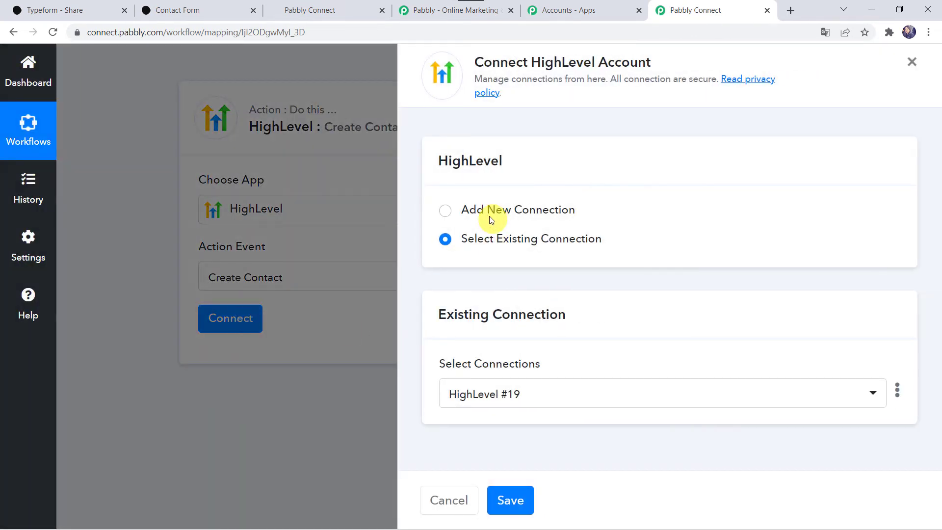
Step: Add a new HighLevel connection (HighLevel #20), then move to the GoHighLevel agency dashboard tab
click(486, 208)
scroll(596, 315, down, 2)
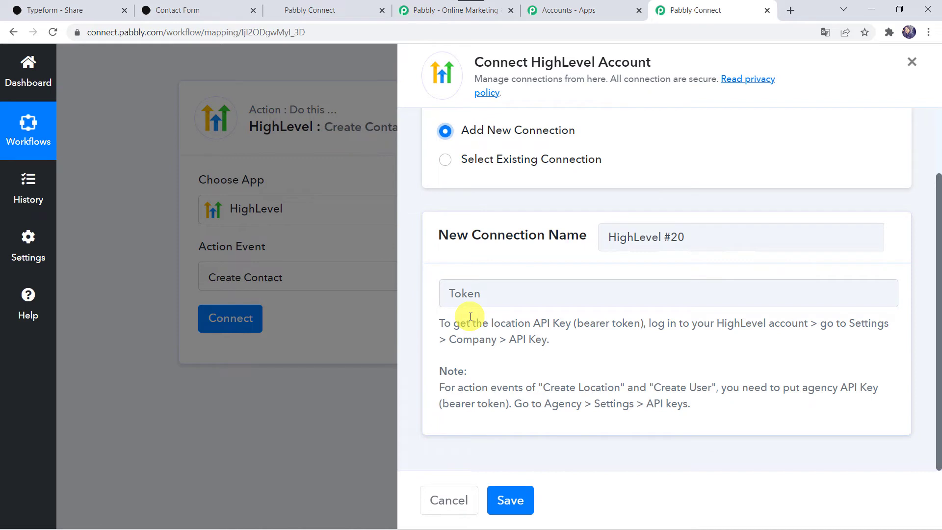
click(317, 15)
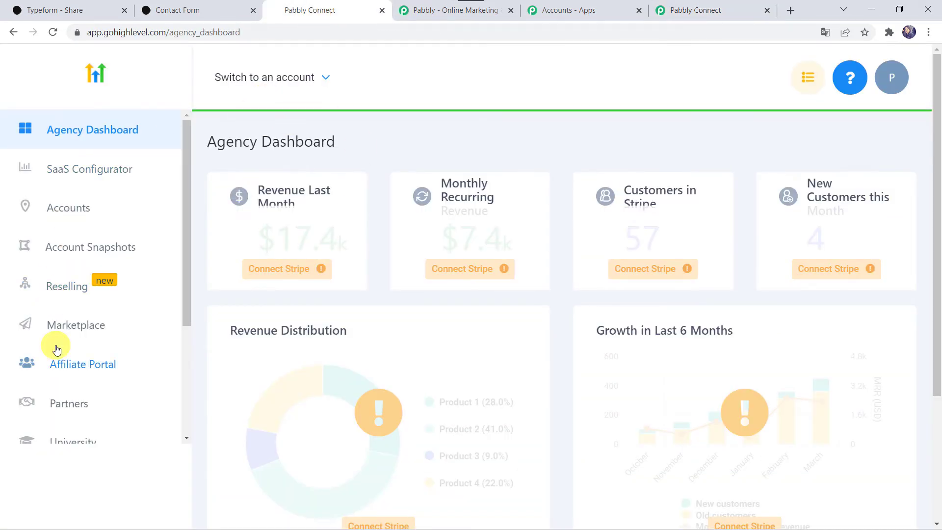
Step: Copy the Magnet Brains location API key from GoHighLevel's API keys settings page
scroll(57, 348, down, 3)
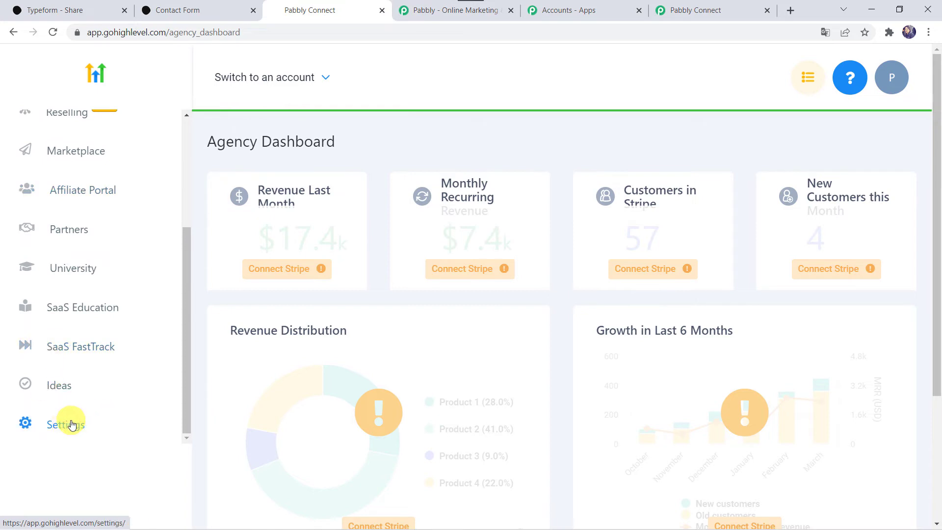
click(71, 425)
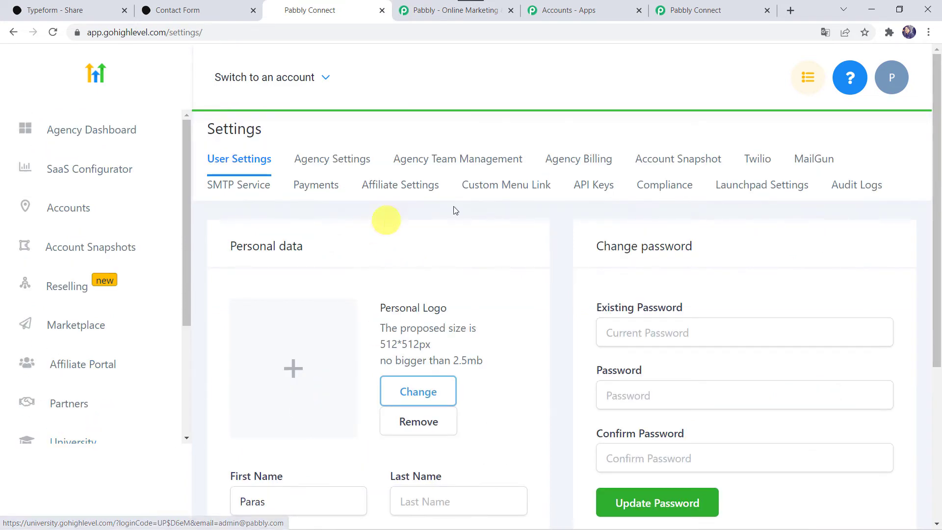
click(600, 190)
scroll(469, 295, down, 4)
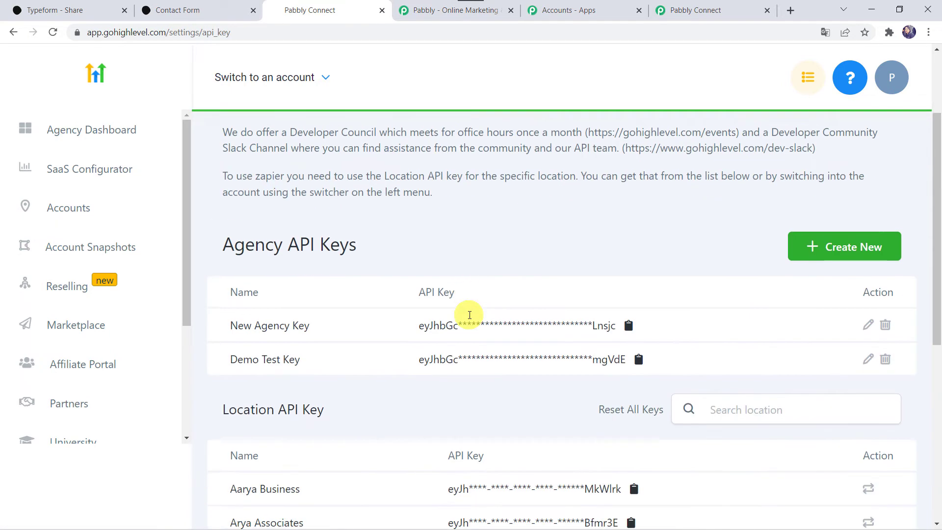
scroll(368, 294, down, 3)
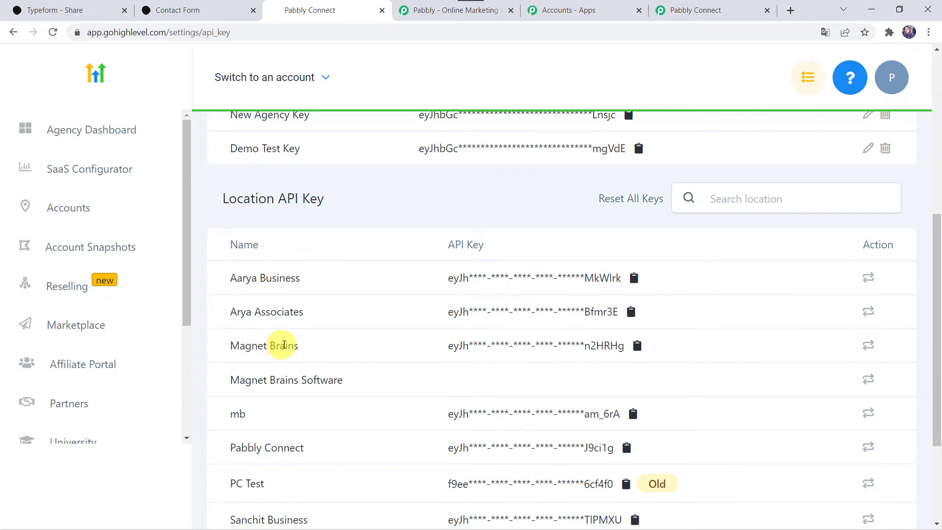
click(636, 349)
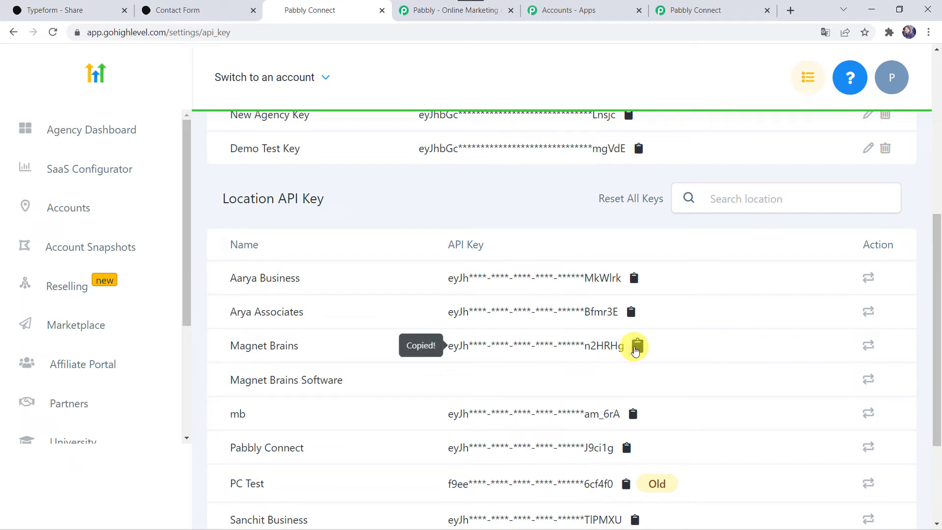
click(726, 14)
click(494, 292)
Step: Paste the copied API key as the HighLevel connection token and save the connection
right_click(490, 293)
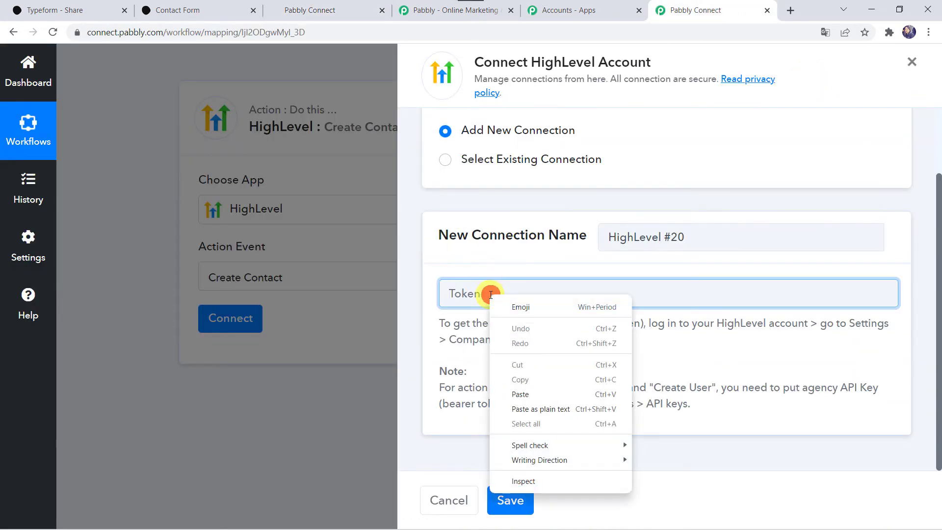
click(519, 394)
click(517, 500)
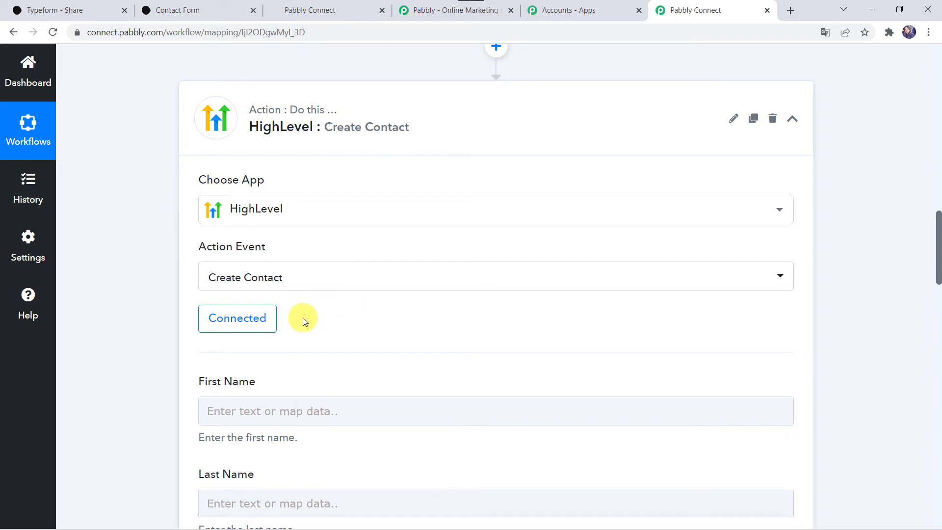
Step: Map the Typeform first-name answer into the HighLevel First Name field
scroll(302, 321, down, 4)
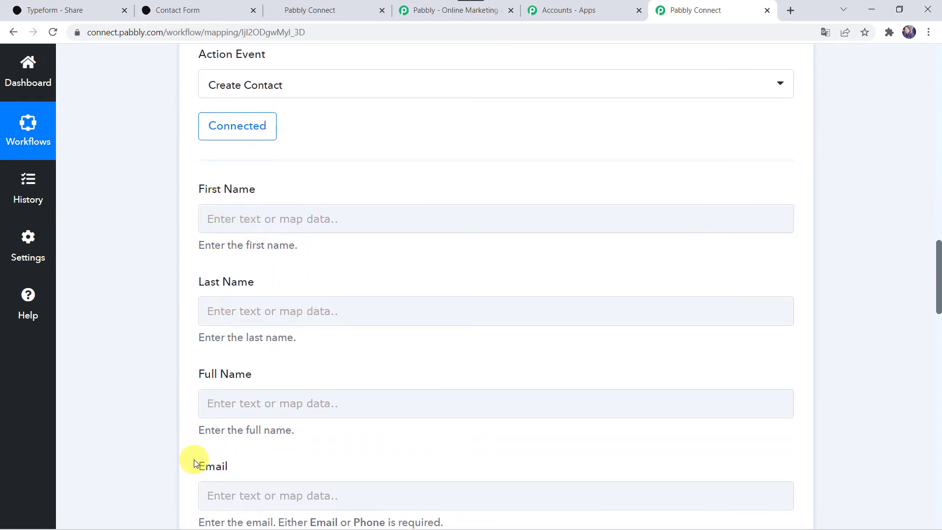
scroll(210, 205, up, 10)
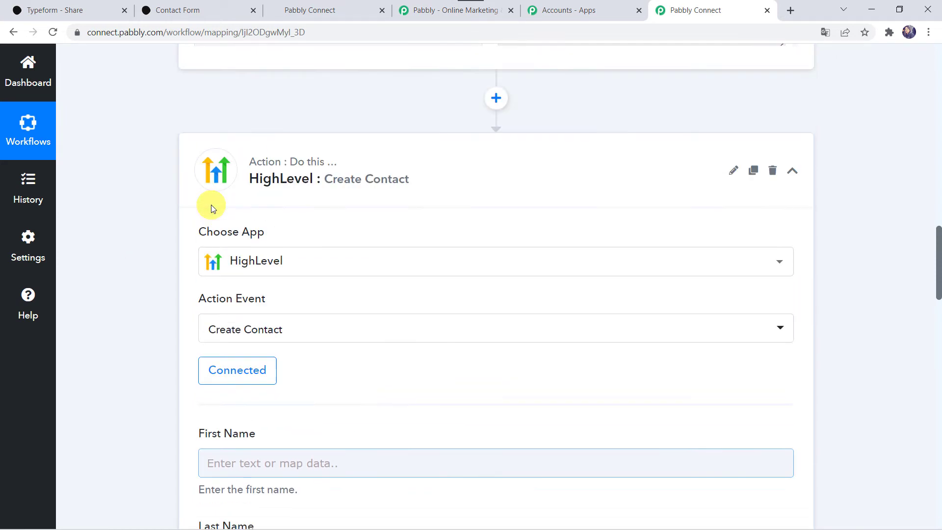
scroll(211, 205, up, 4)
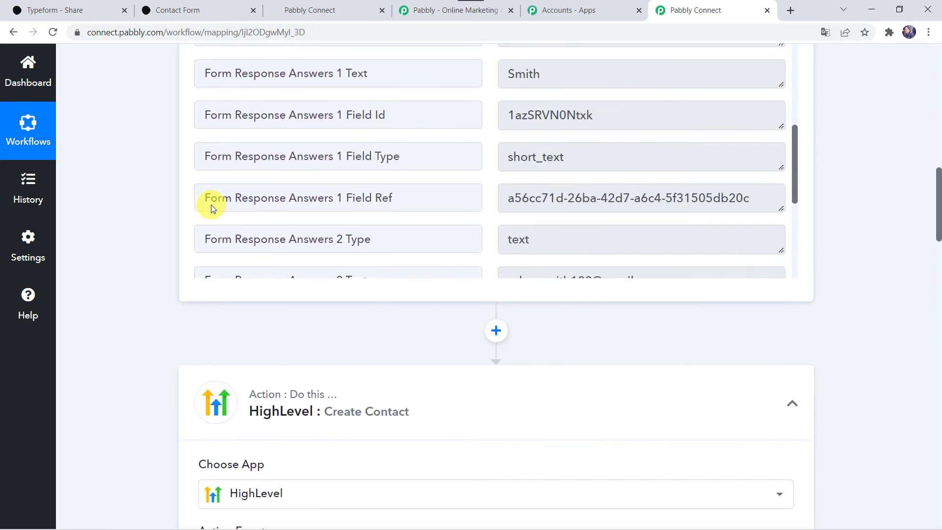
scroll(137, 192, up, 4)
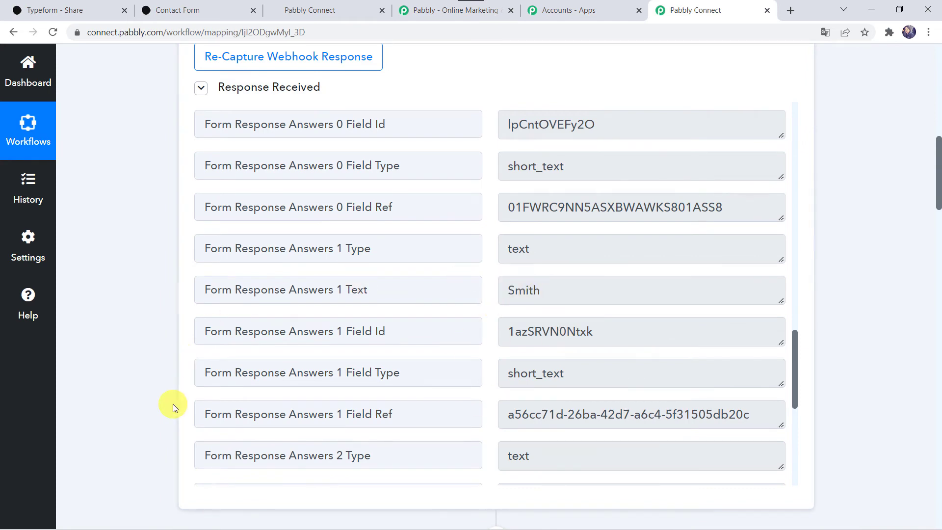
scroll(173, 405, down, 12)
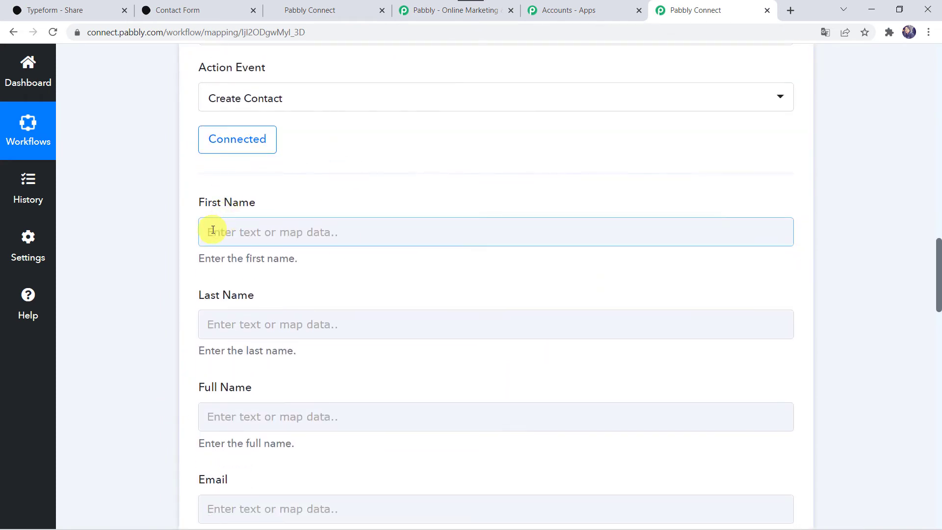
click(210, 230)
click(254, 340)
text(Ad)
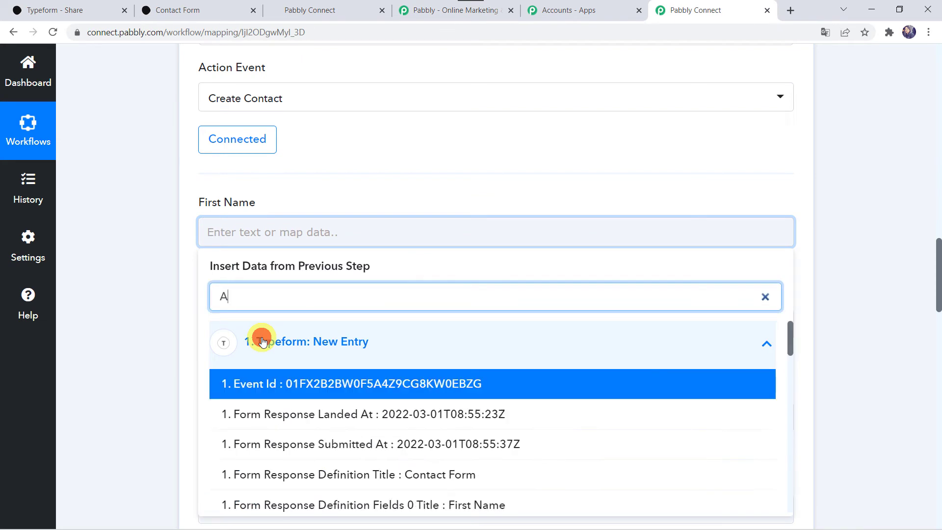
click(295, 414)
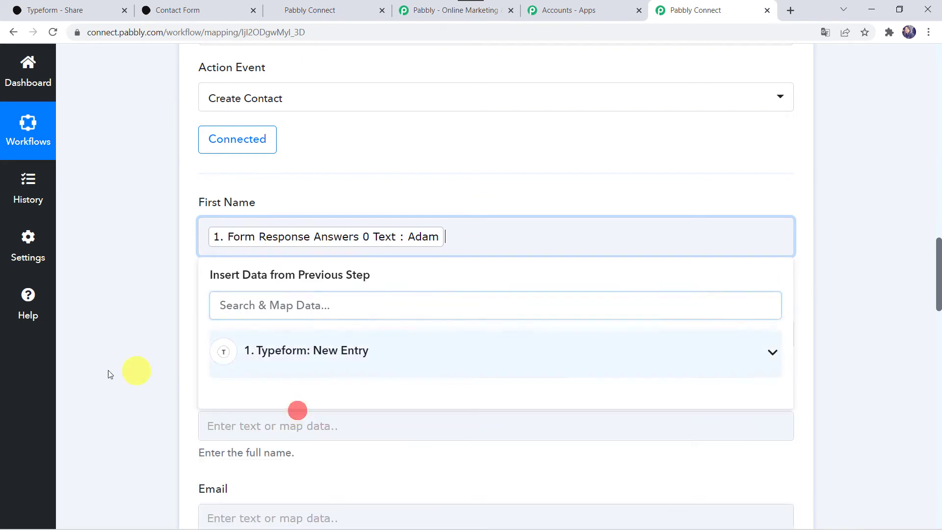
click(101, 370)
Step: Map the Typeform last-name answer into the Last Name field
scroll(134, 362, down, 2)
click(237, 211)
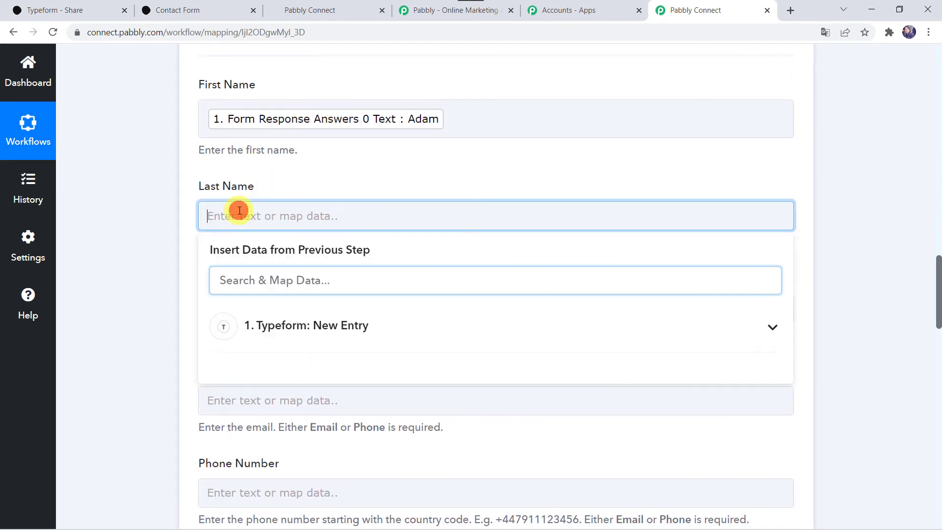
click(272, 334)
text(Sm)
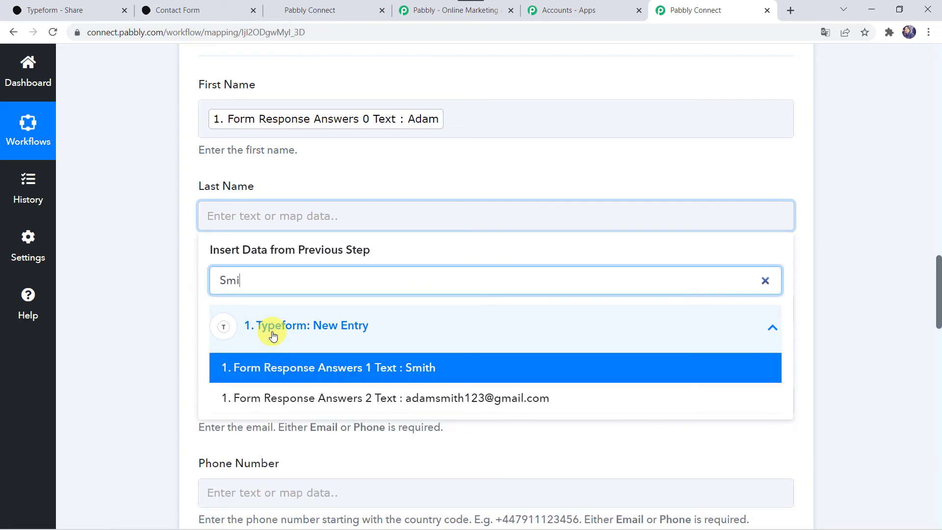
text(i)
click(268, 366)
click(145, 364)
Step: Fill Full Name with both the first-name and last-name Typeform answers
scroll(146, 363, down, 2)
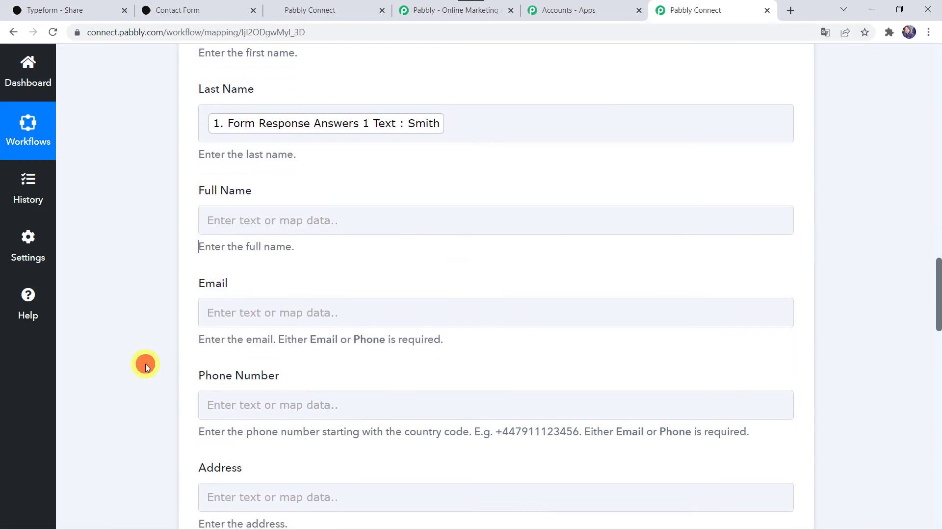
click(243, 204)
text(ada)
click(311, 366)
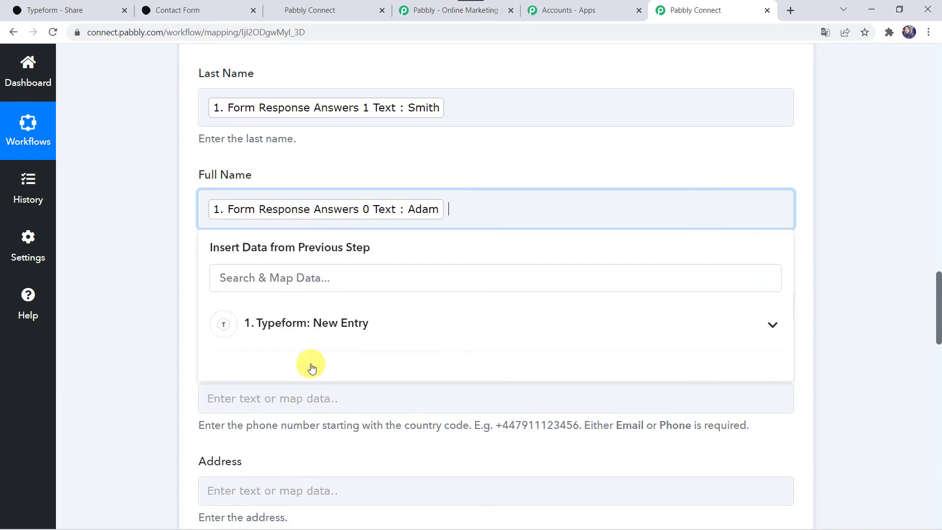
click(316, 323)
text(smi)
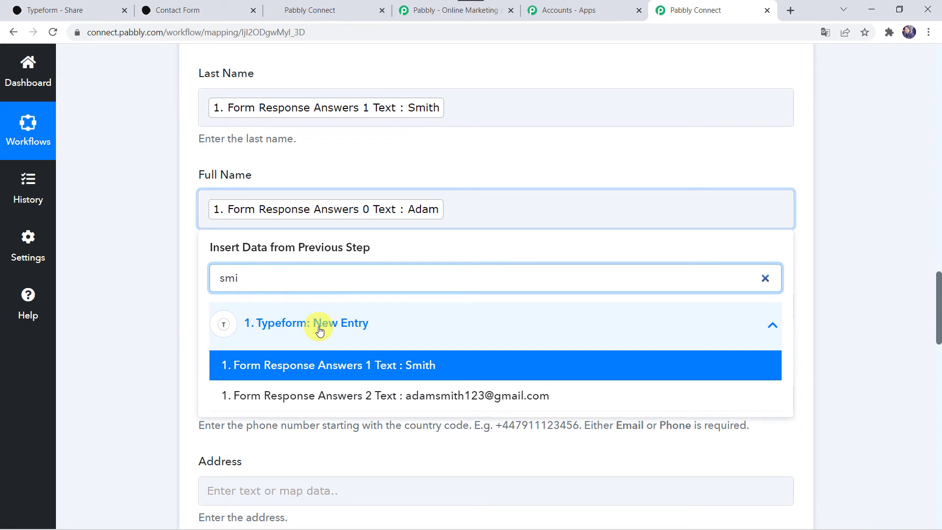
click(301, 365)
click(140, 330)
Step: Map the Typeform e-mail answer into the Email field
scroll(140, 331, down, 1)
click(220, 225)
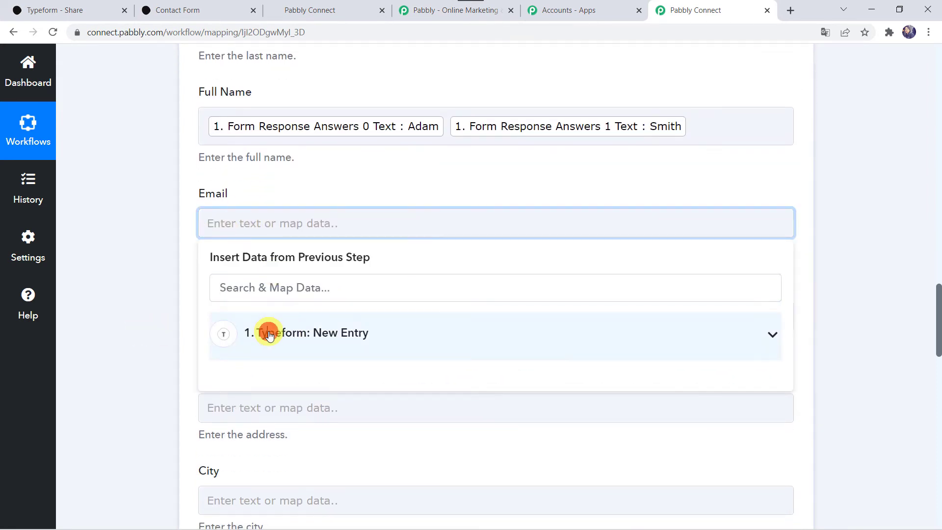
click(269, 335)
text(@)
click(296, 382)
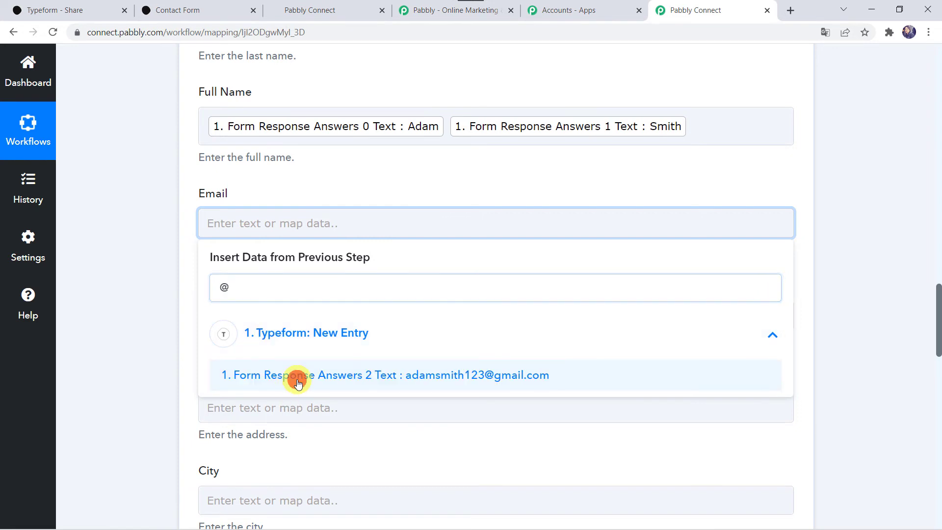
click(184, 374)
Step: Map the Typeform phone answer into the Phone Number field
scroll(184, 375, down, 3)
click(246, 202)
click(265, 312)
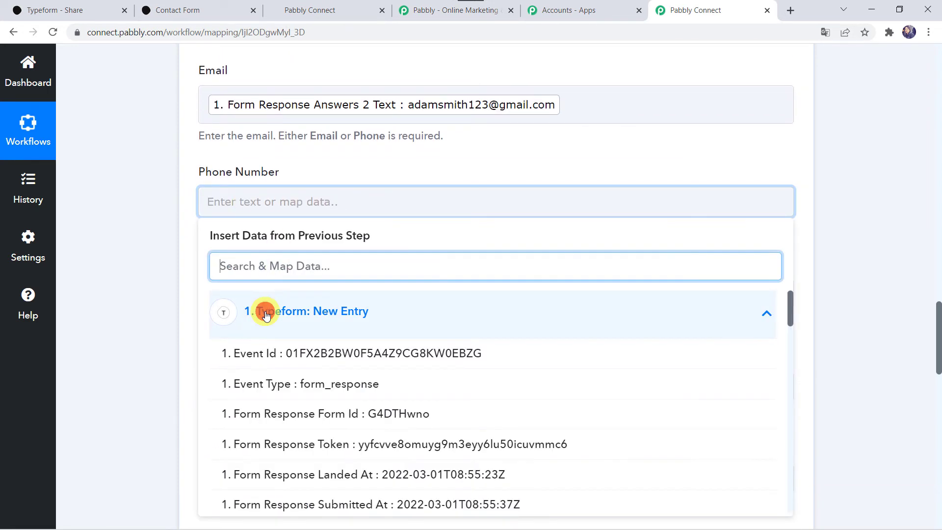
text(88)
click(273, 353)
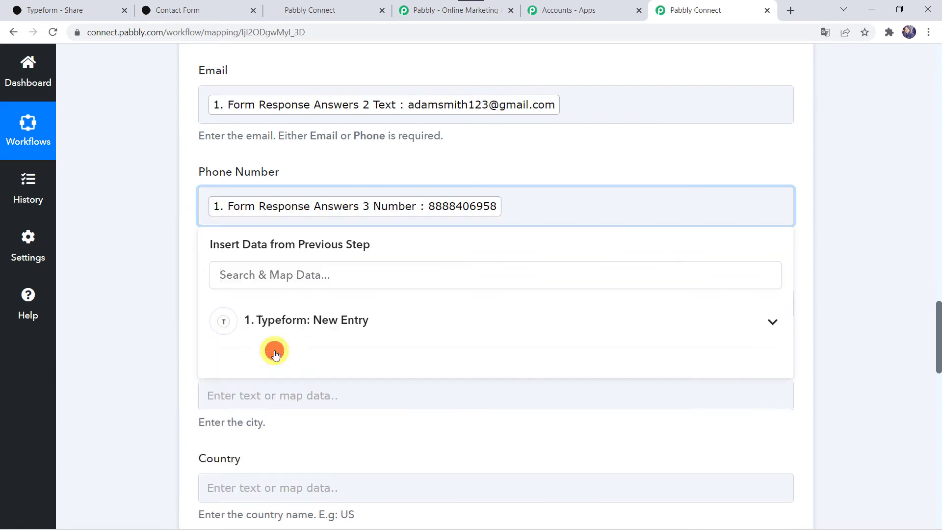
click(157, 311)
scroll(157, 311, down, 3)
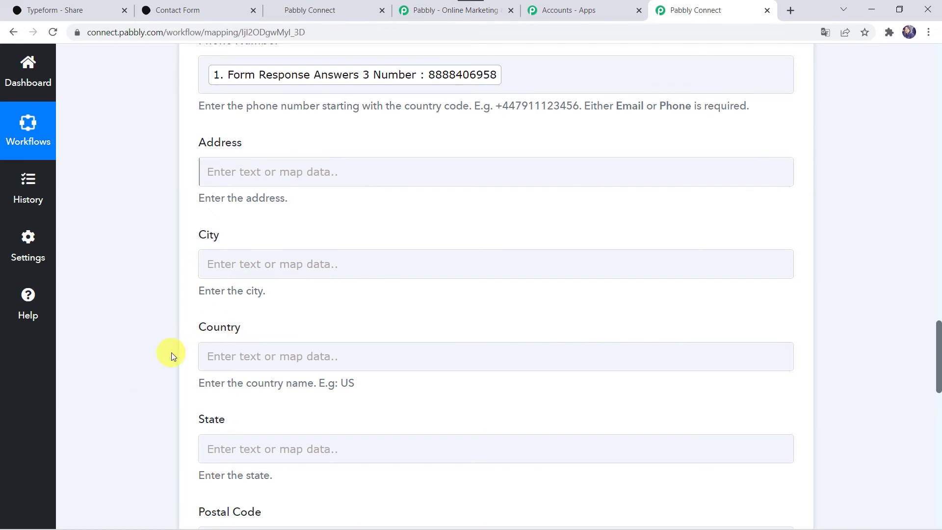
scroll(134, 459, down, 12)
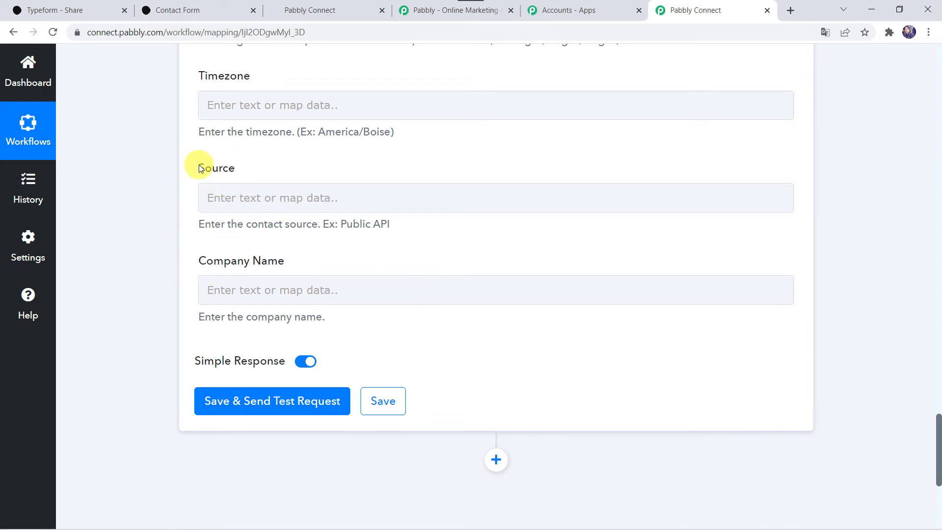
Step: Save the Create Contact step, send a test request, and review the returned contact ID
click(303, 402)
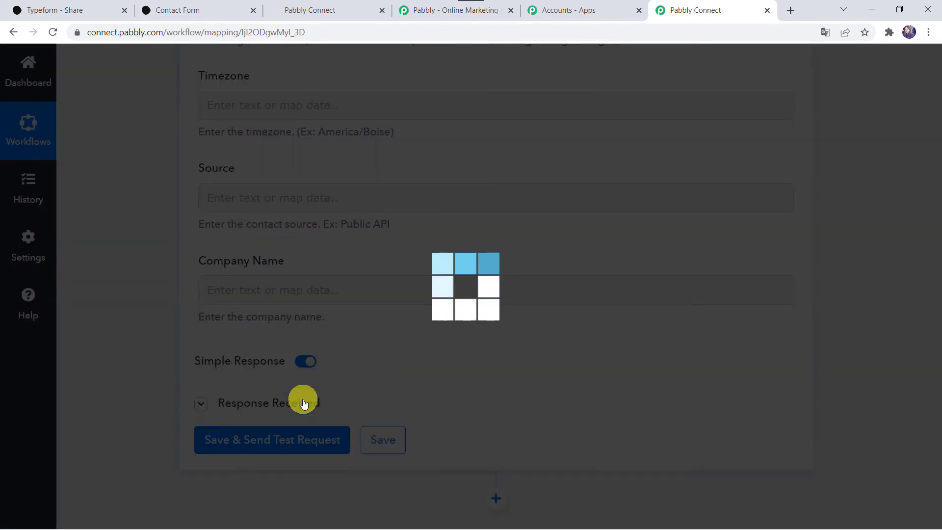
scroll(107, 413, down, 1)
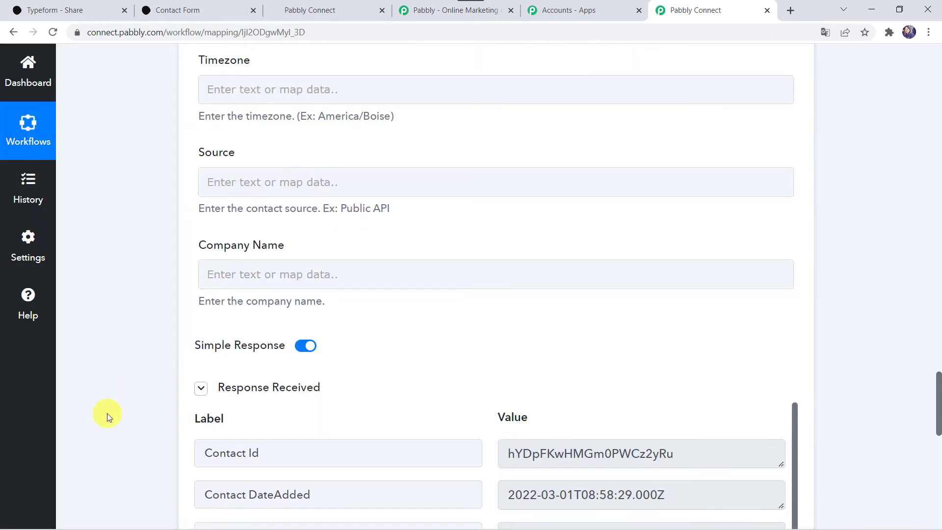
scroll(107, 413, down, 4)
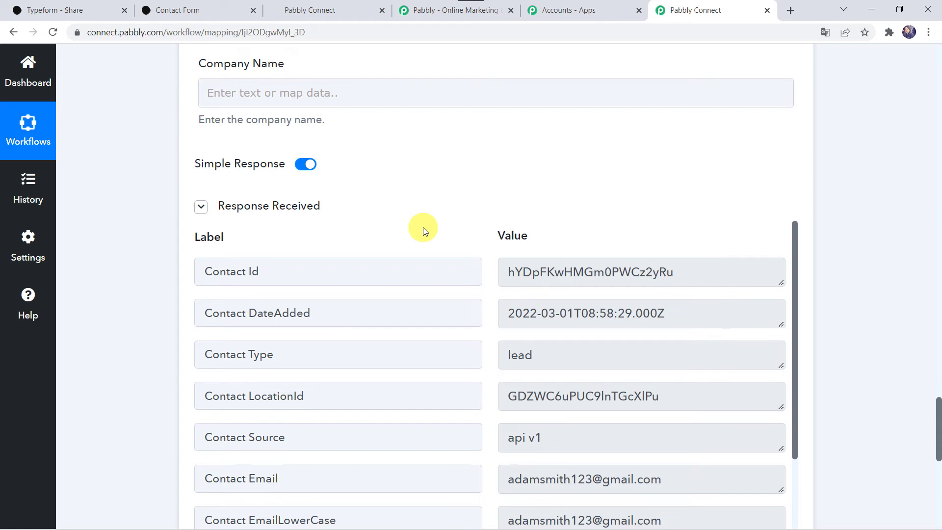
Step: Switch the GoHighLevel session to the Magnet Brains account
click(305, 12)
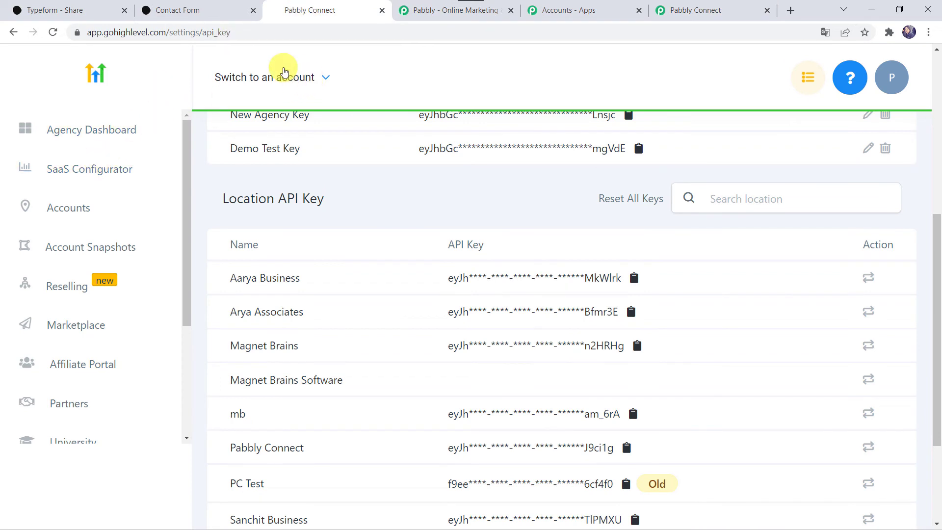
click(283, 72)
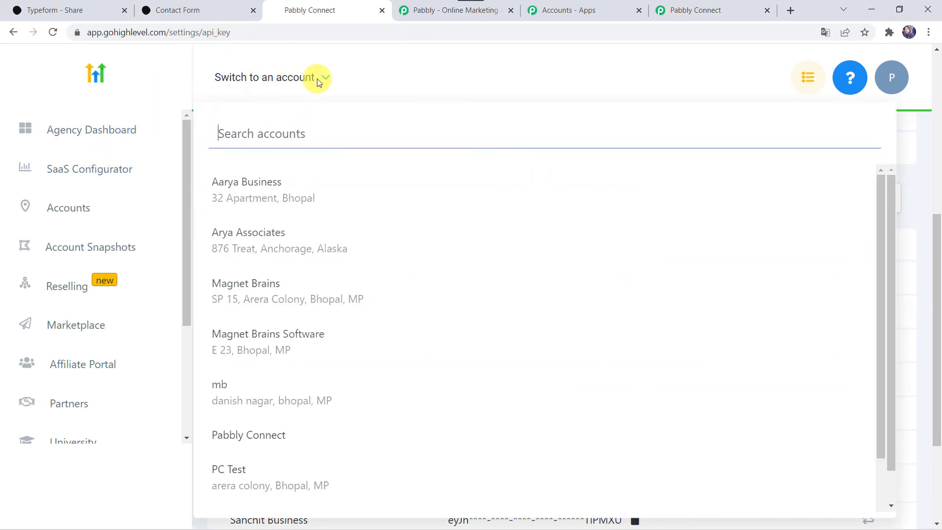
click(272, 285)
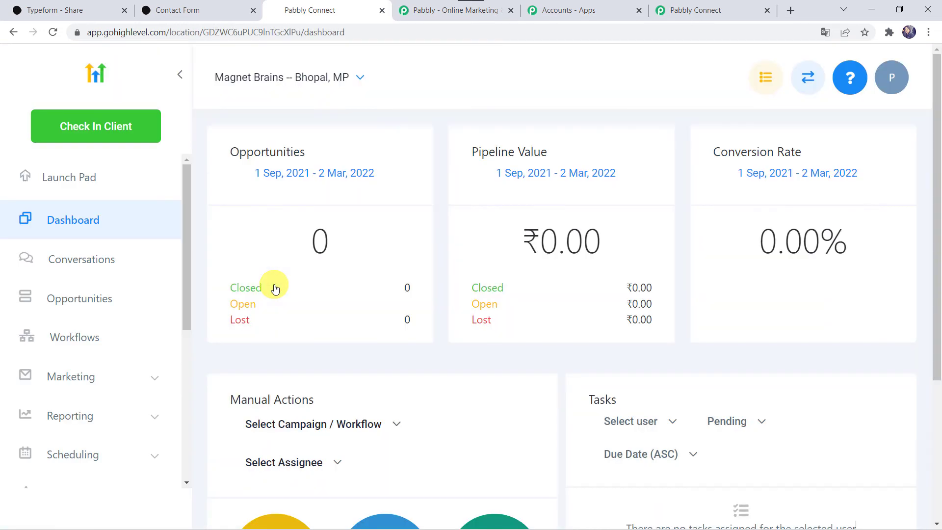
Step: Open the Magnet Brains contacts list to check for the new test contact
scroll(73, 300, down, 3)
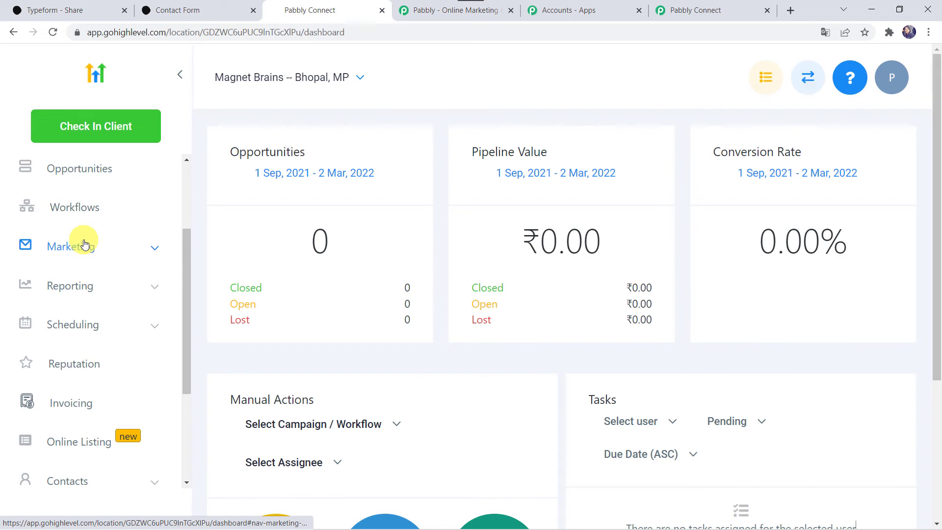
scroll(85, 240, down, 3)
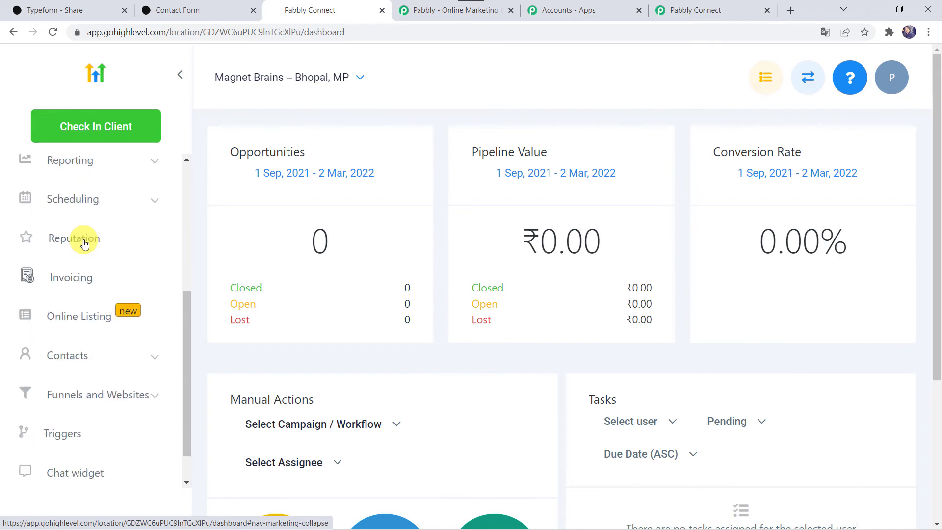
click(64, 352)
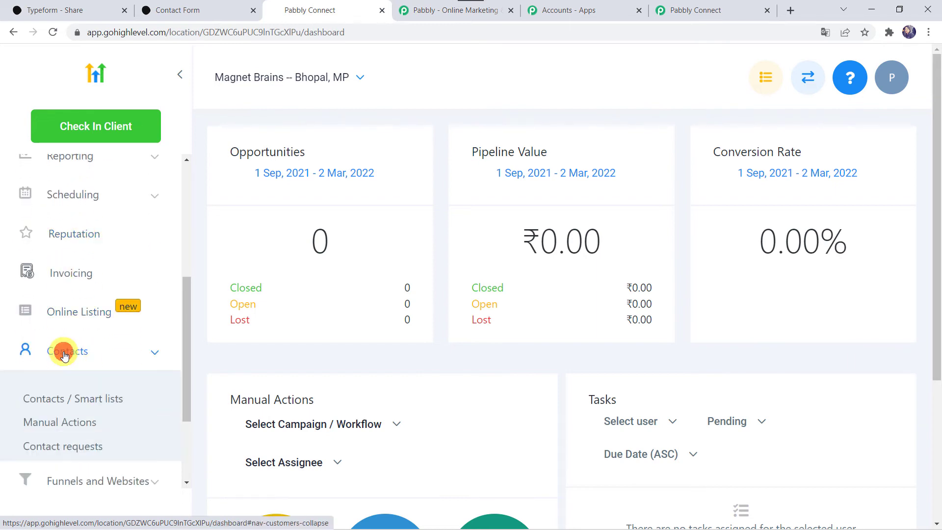
click(117, 401)
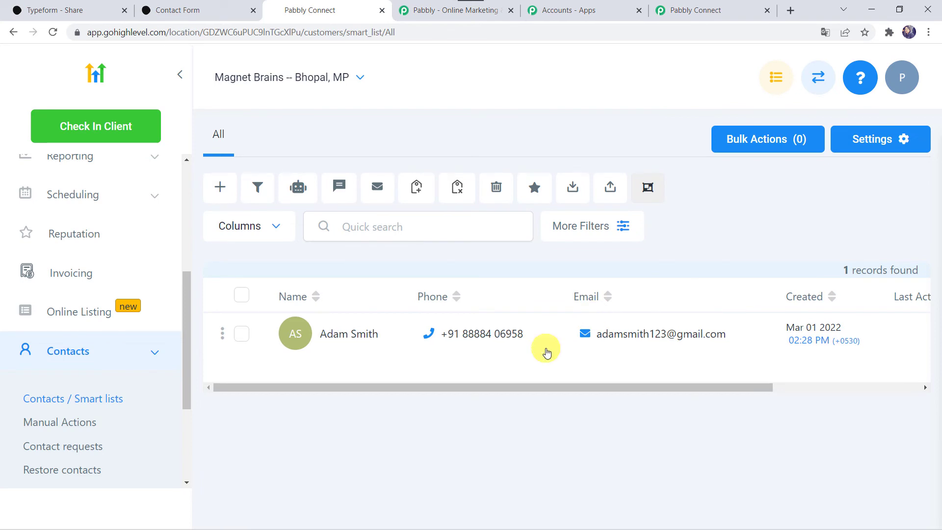
click(709, 10)
Step: Save the HighLevel Create Contact step again and dismiss the success confirmation
scroll(139, 437, down, 5)
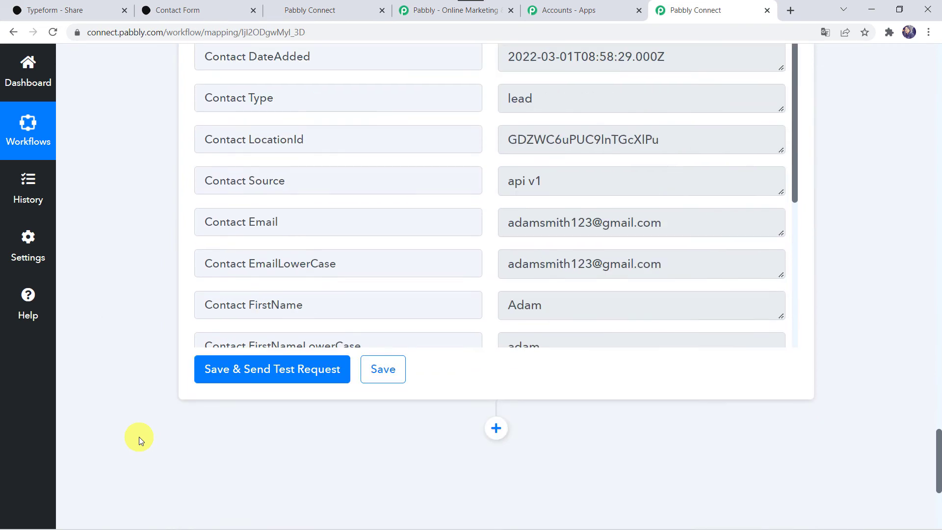
click(391, 368)
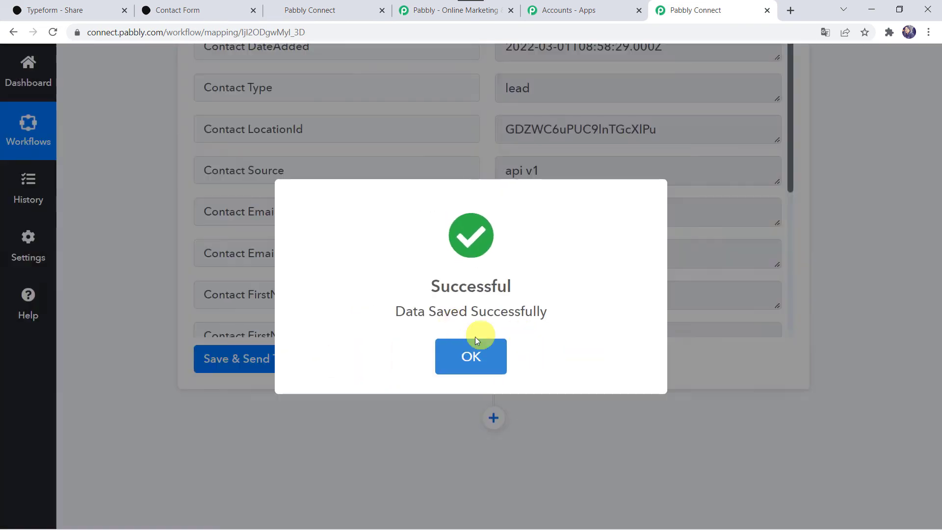
click(475, 344)
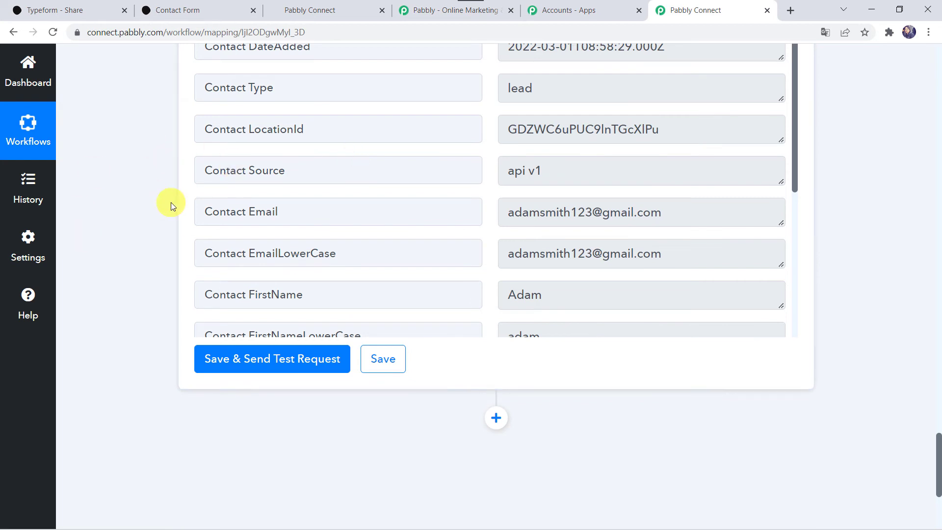
scroll(157, 255, up, 1)
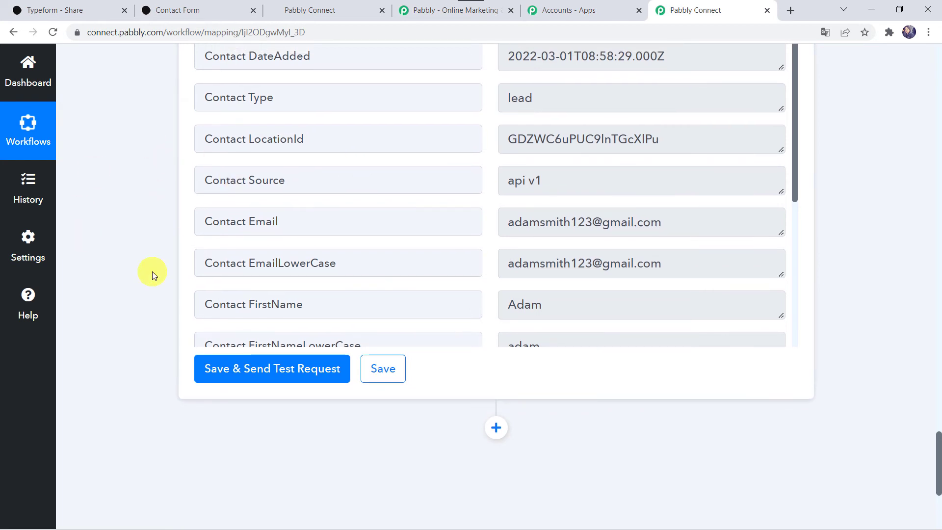
click(211, 6)
Step: Reload the Contact Form and enter the first and last name answers
click(307, 37)
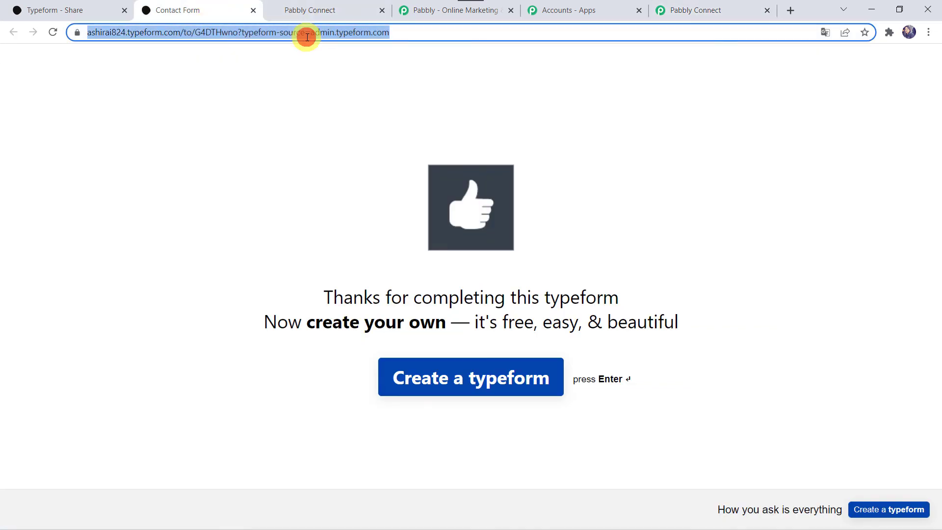
key(Return)
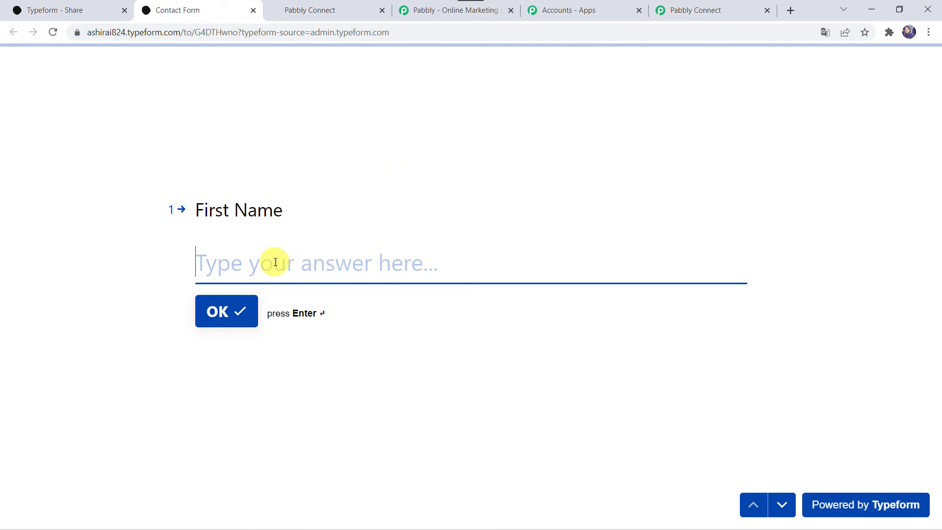
text(Smita)
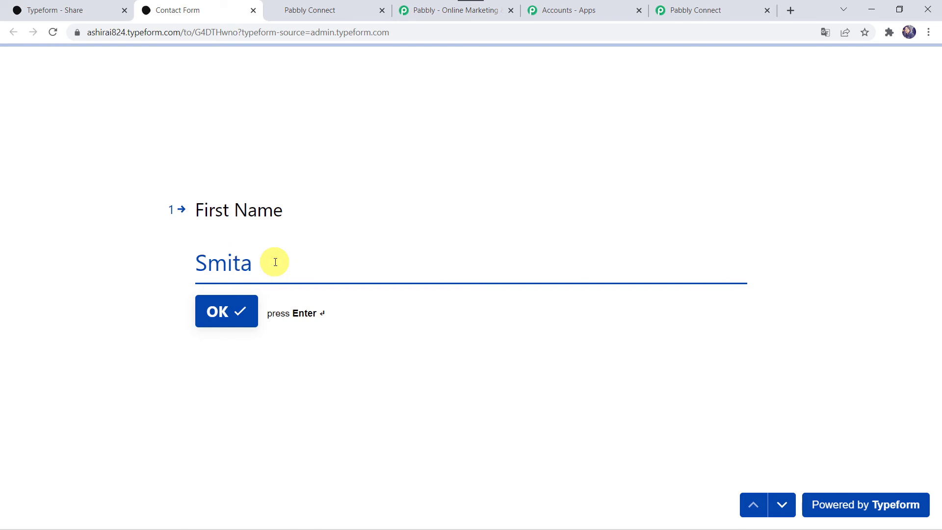
key(Return)
click(275, 262)
text(a)
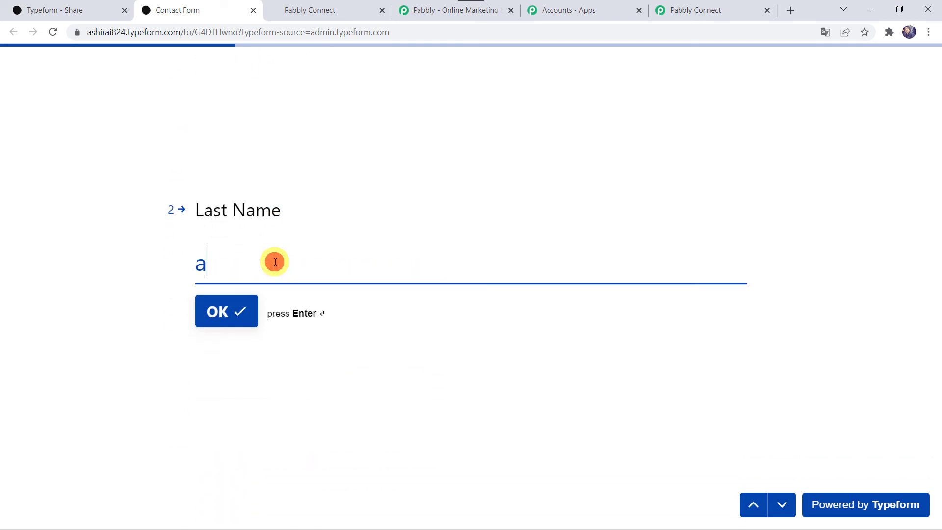
text(ry)
key(BackSpace)
key(BackSpace)
text(Ar)
key(Return)
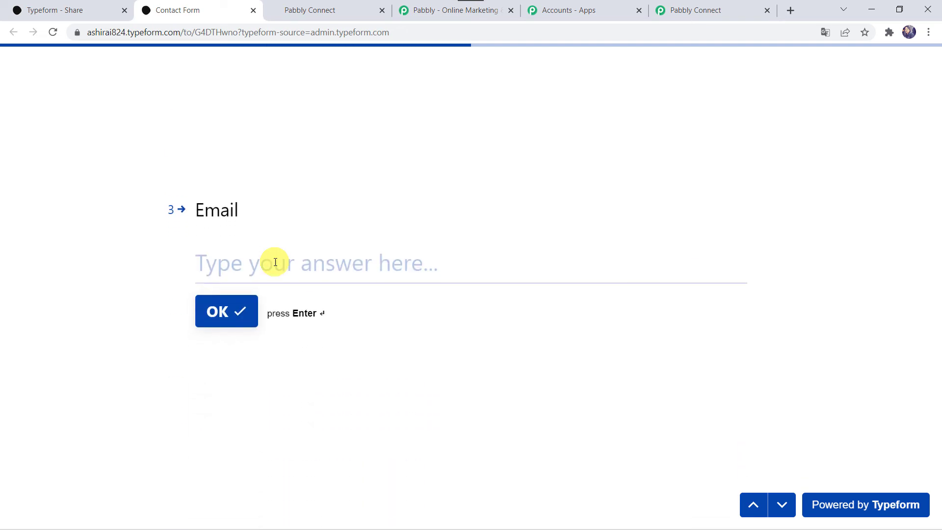
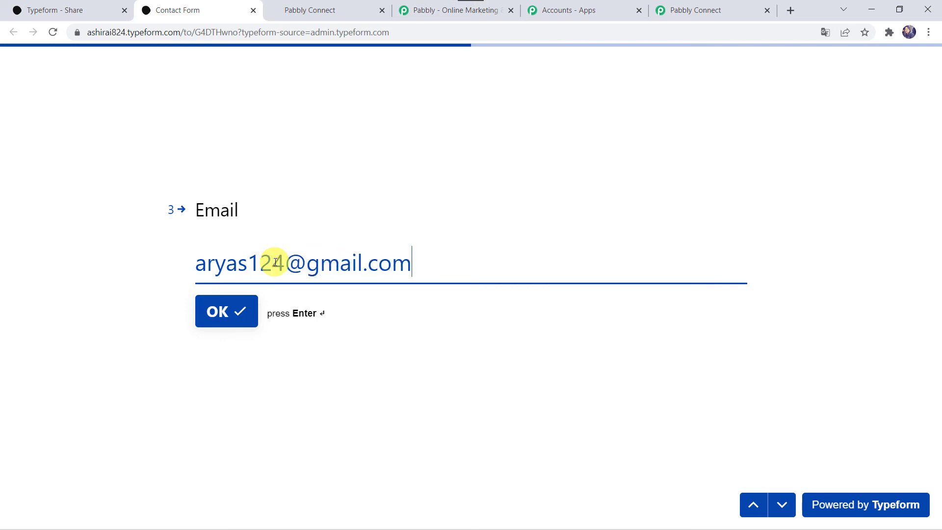
Step: Enter the e-mail and mobile number answers and submit the form
key(Return)
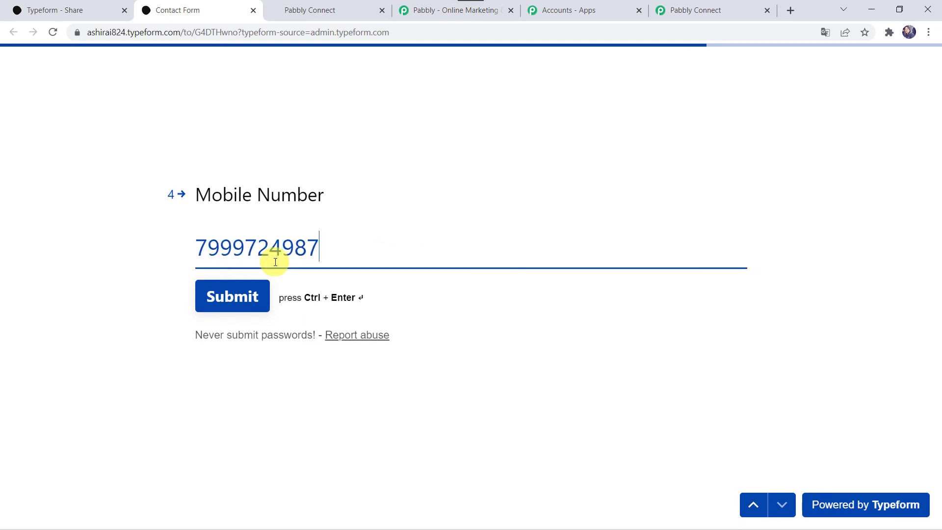
click(218, 306)
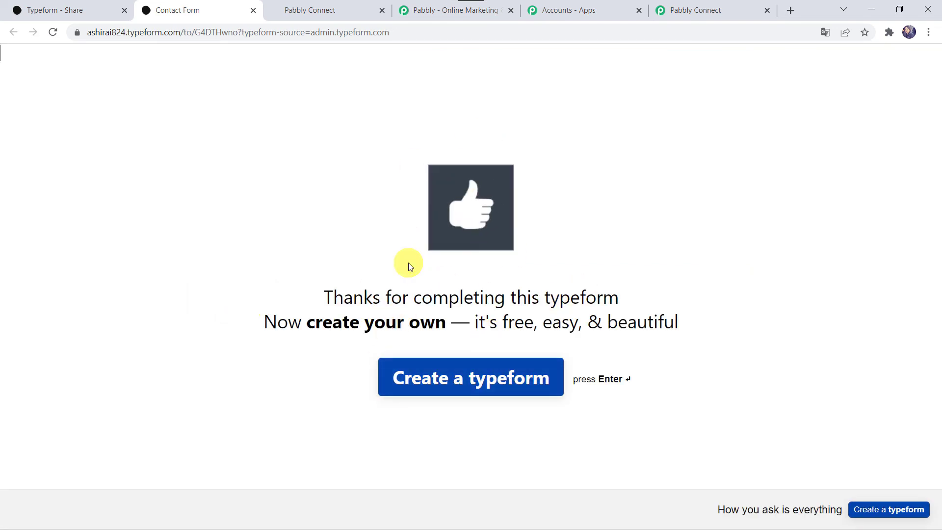
click(326, 7)
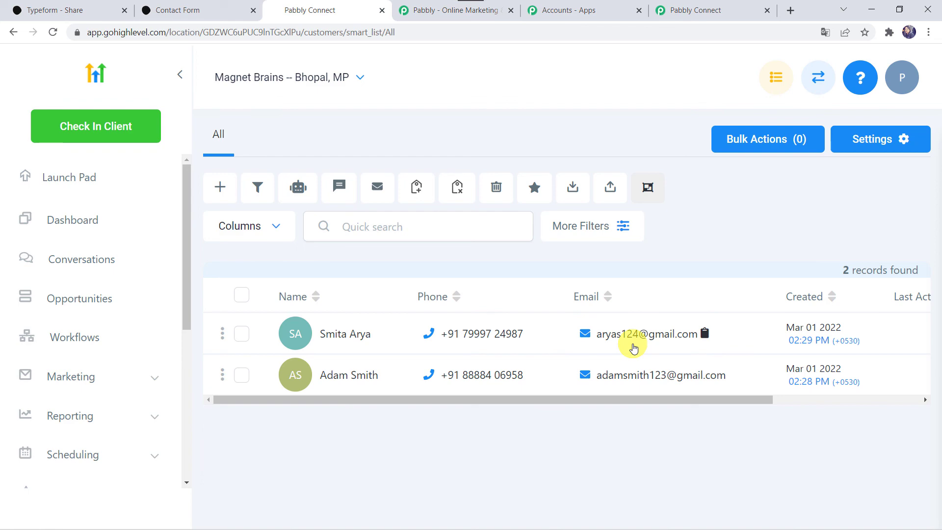
Step: Collapse the HighLevel Create Contact and Typeform New Entry step cards
click(721, 12)
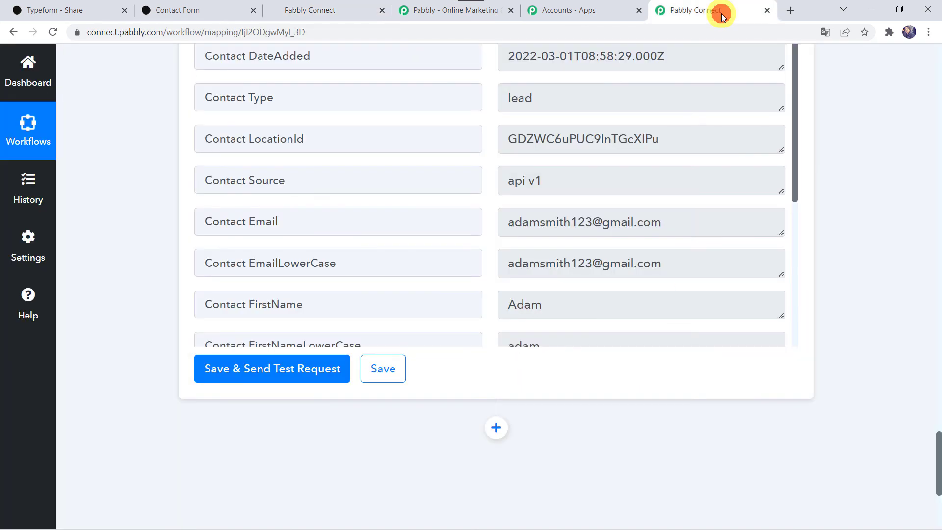
scroll(132, 185, up, 20)
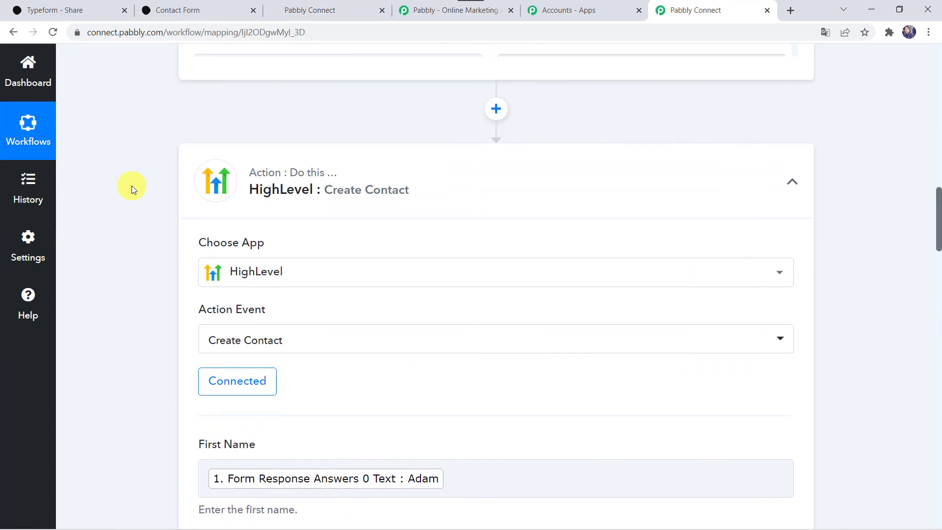
scroll(131, 186, up, 3)
click(387, 293)
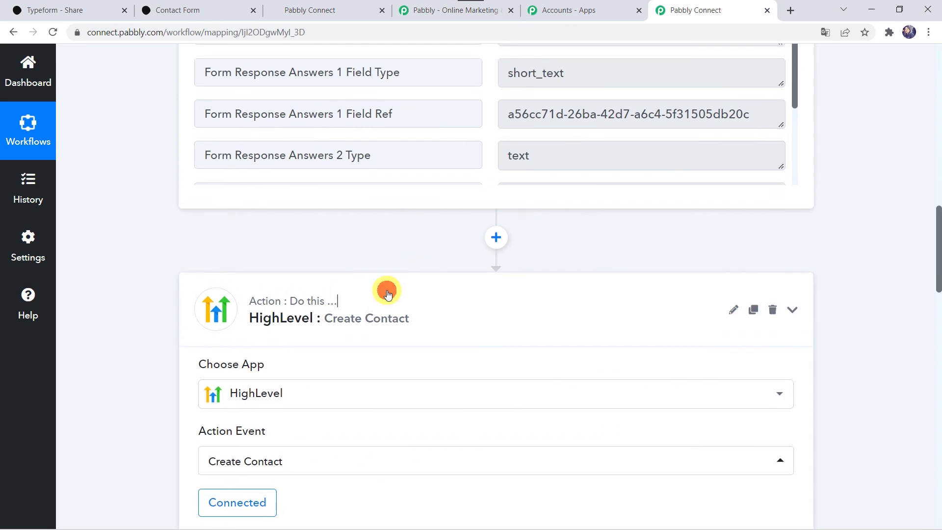
scroll(387, 292, up, 10)
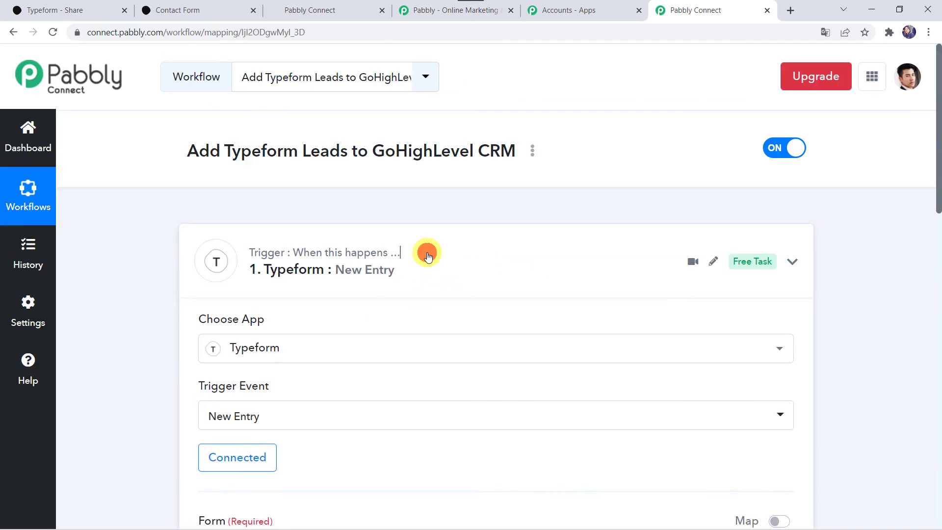
click(427, 254)
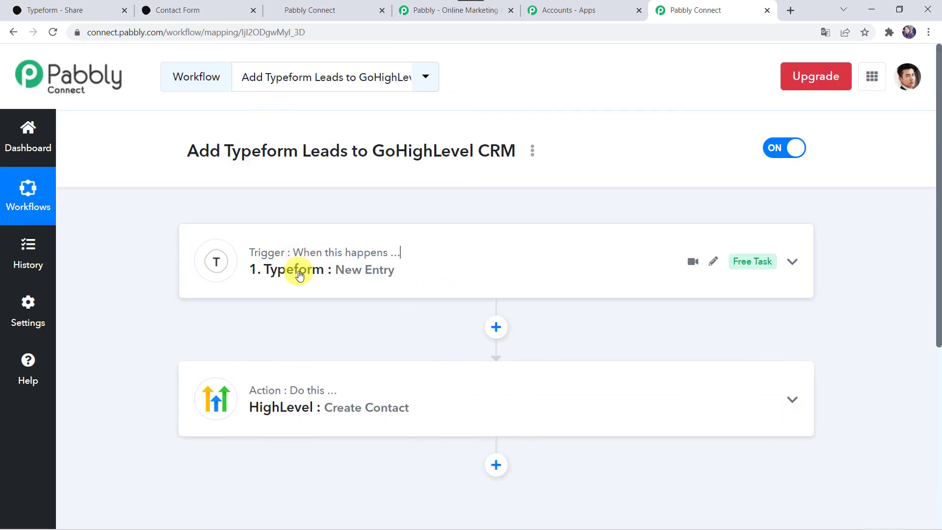